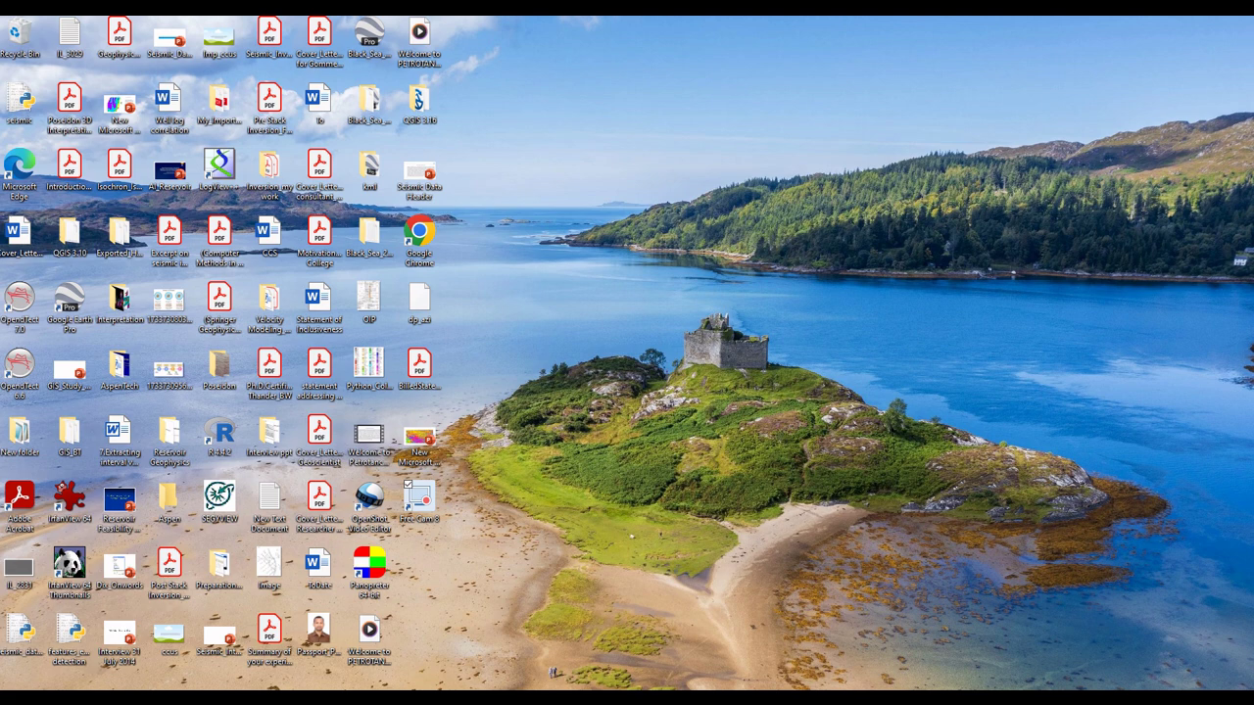
Step: Open a maximised Edge InPrivate window and search Bing for 'usgs earth explorer'
{"action": "mouse_move", "coordinate": [264, 700]}
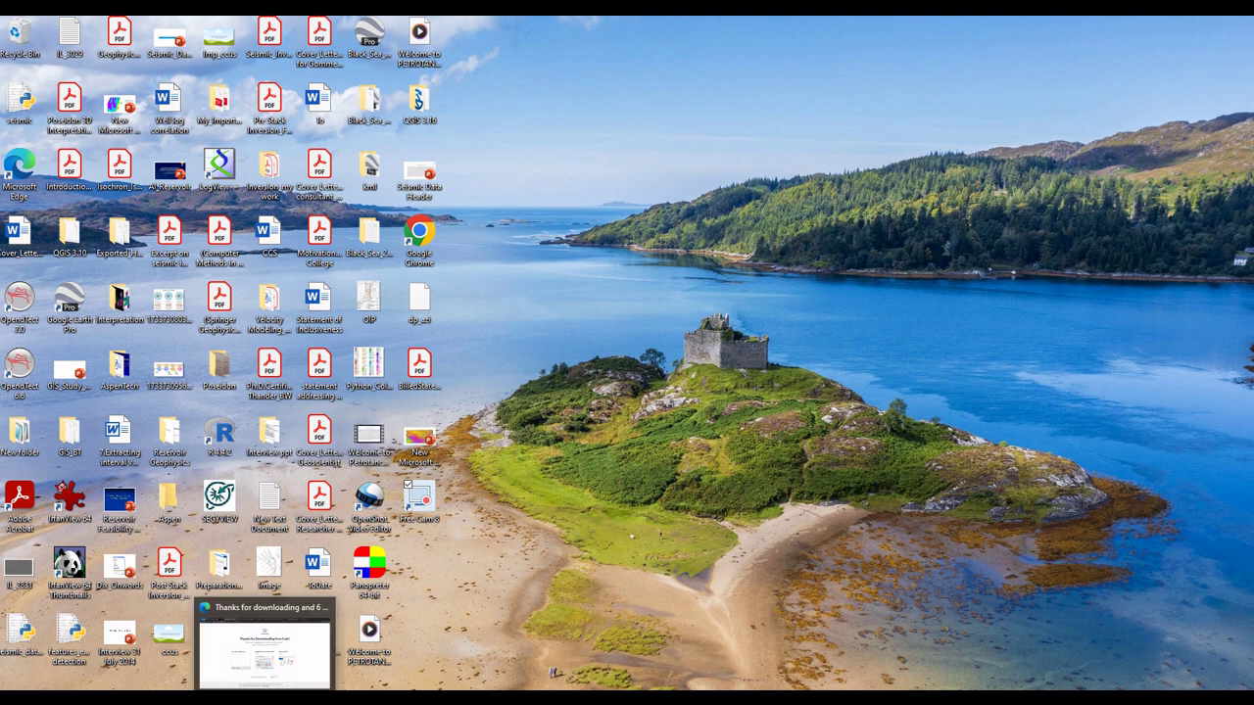
{"action": "right_click", "coordinate": [264, 699]}
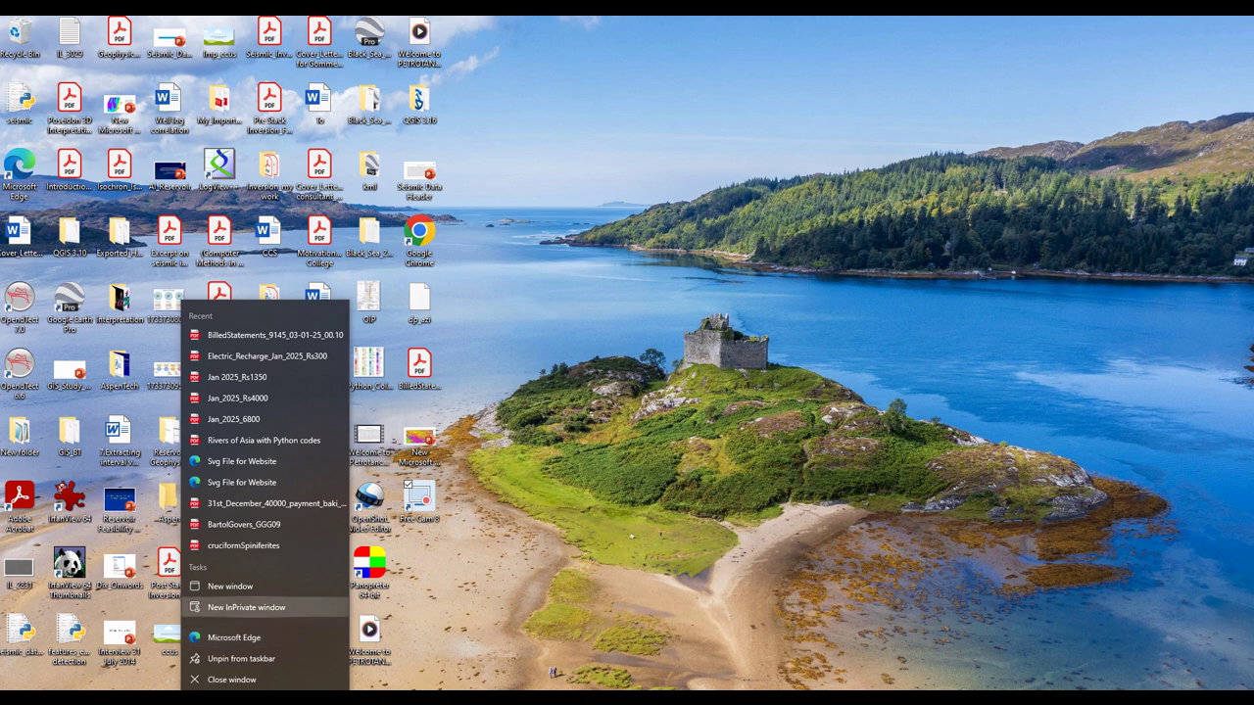
{"action": "left_click", "coordinate": [260, 606]}
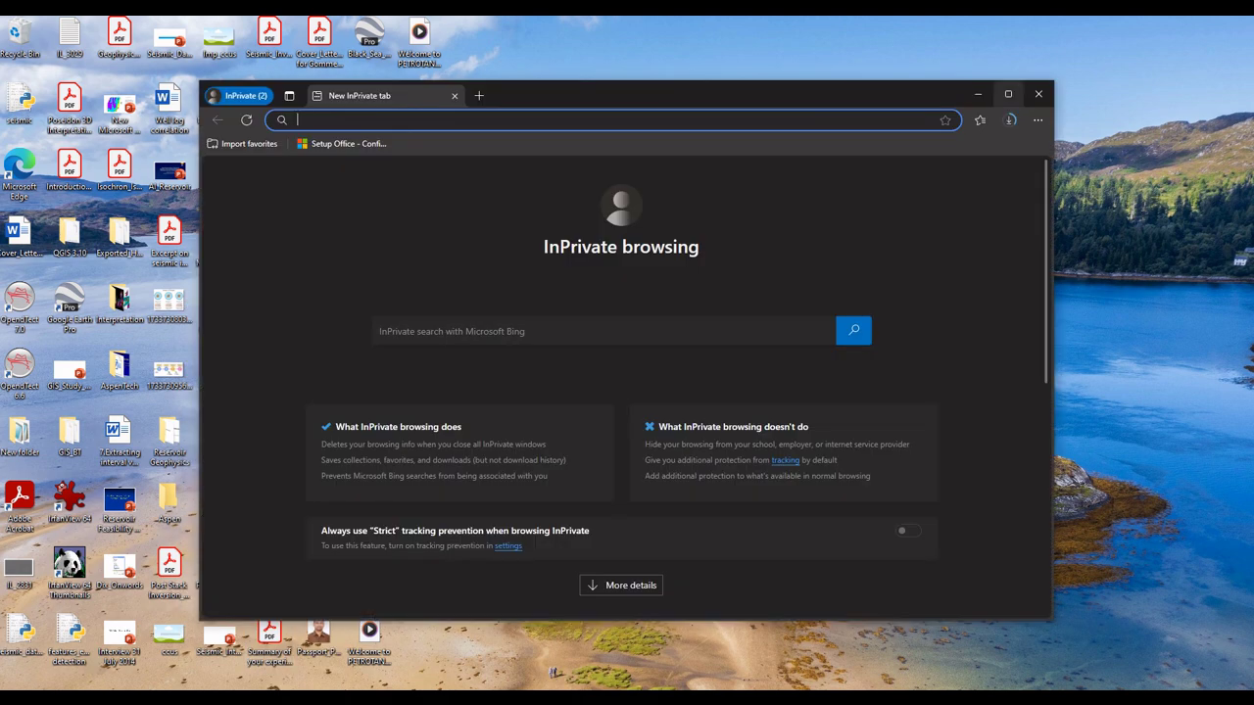
{"action": "left_click", "coordinate": [1008, 94]}
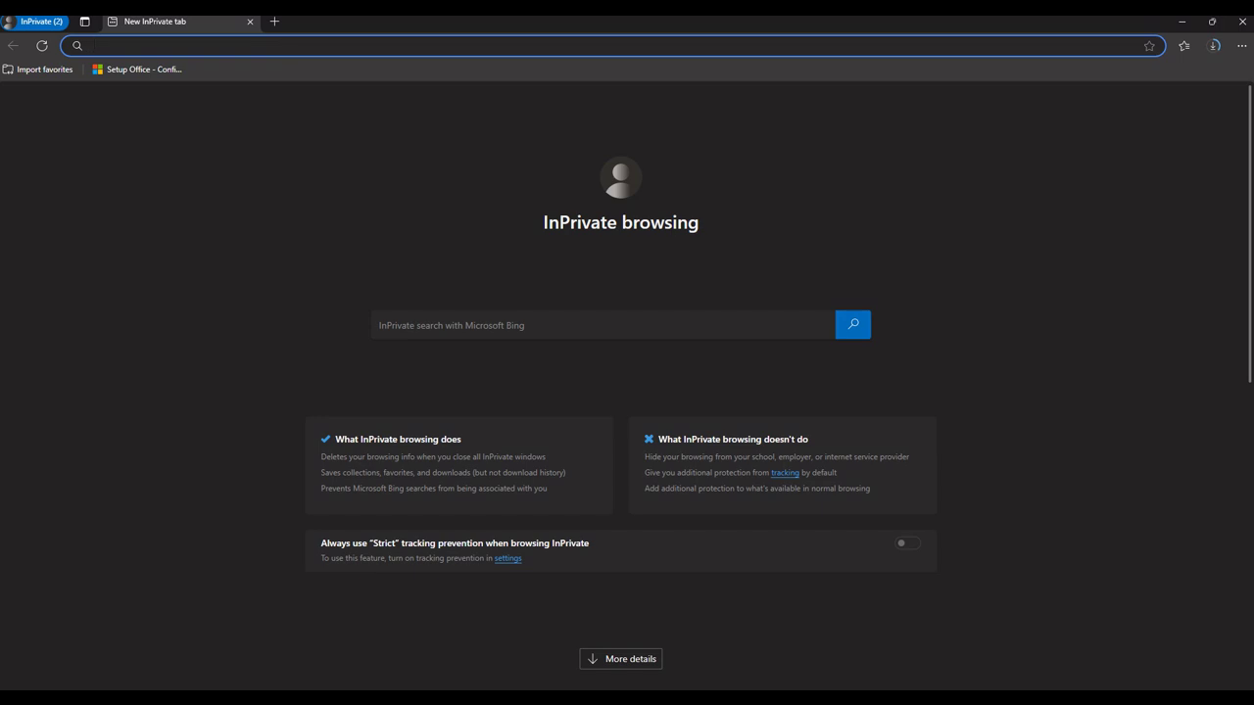
{"action": "type", "text": "u"}
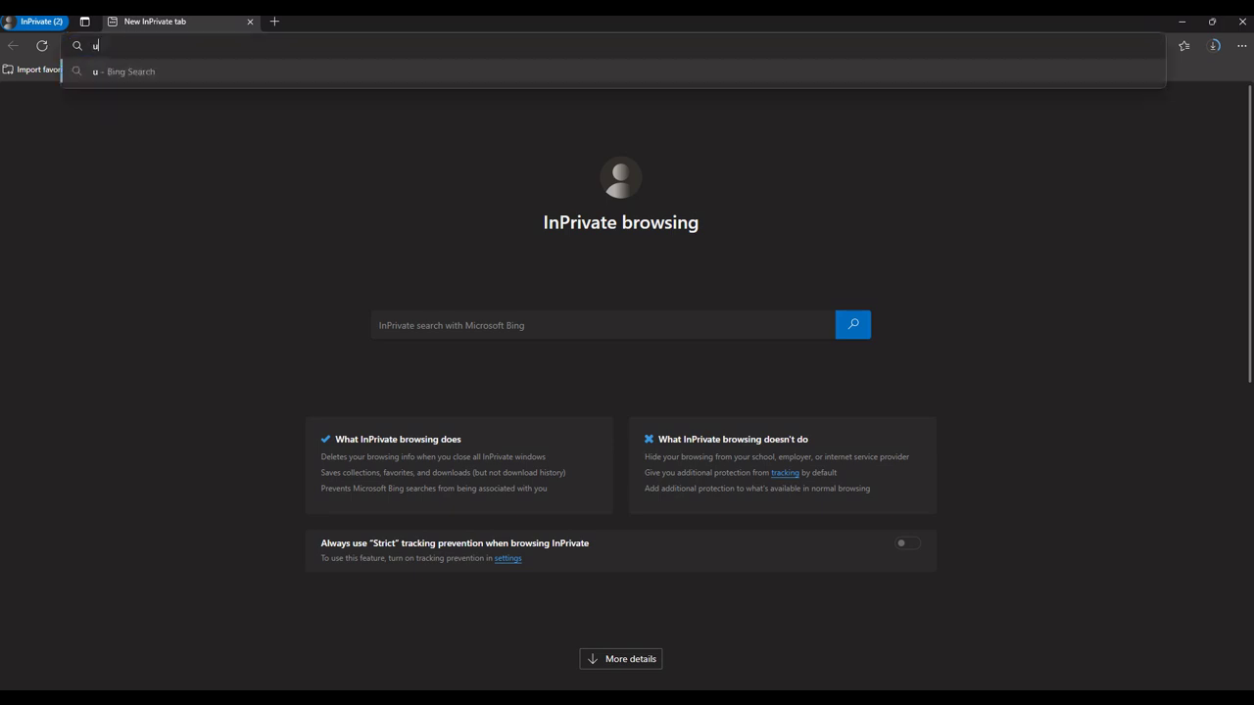
{"action": "type", "text": "sgs earth explorer"}
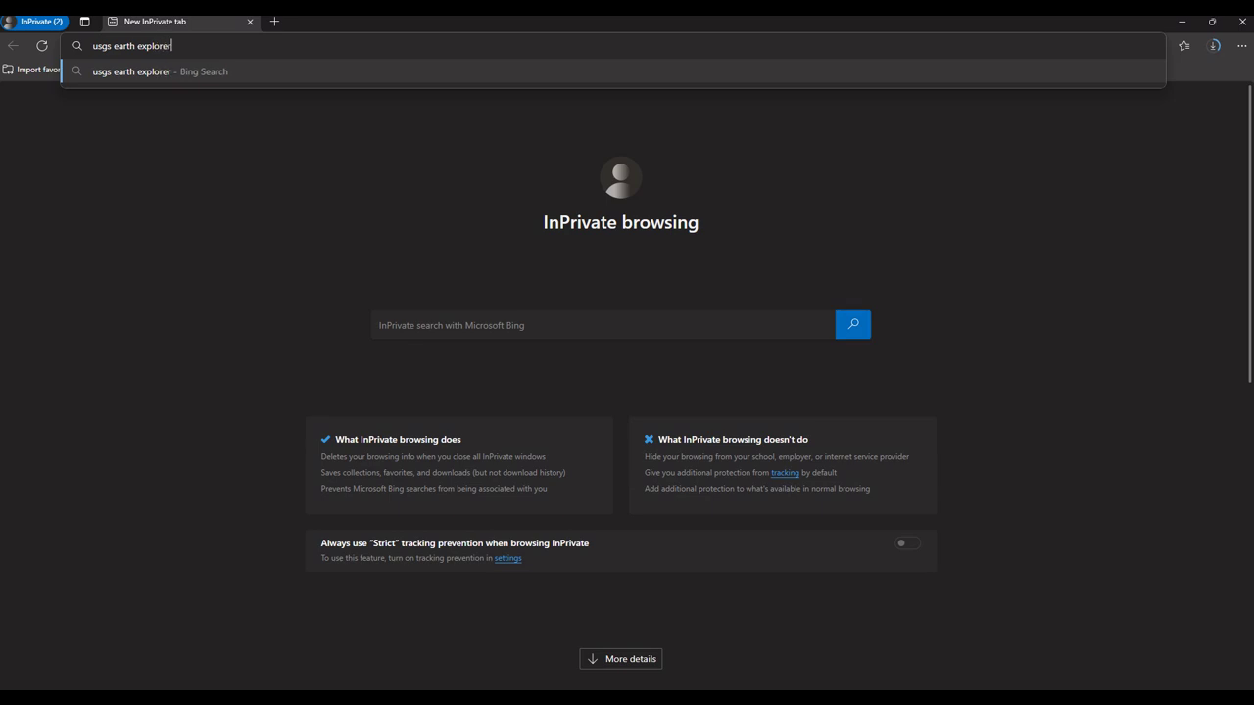
{"action": "key", "text": "Return"}
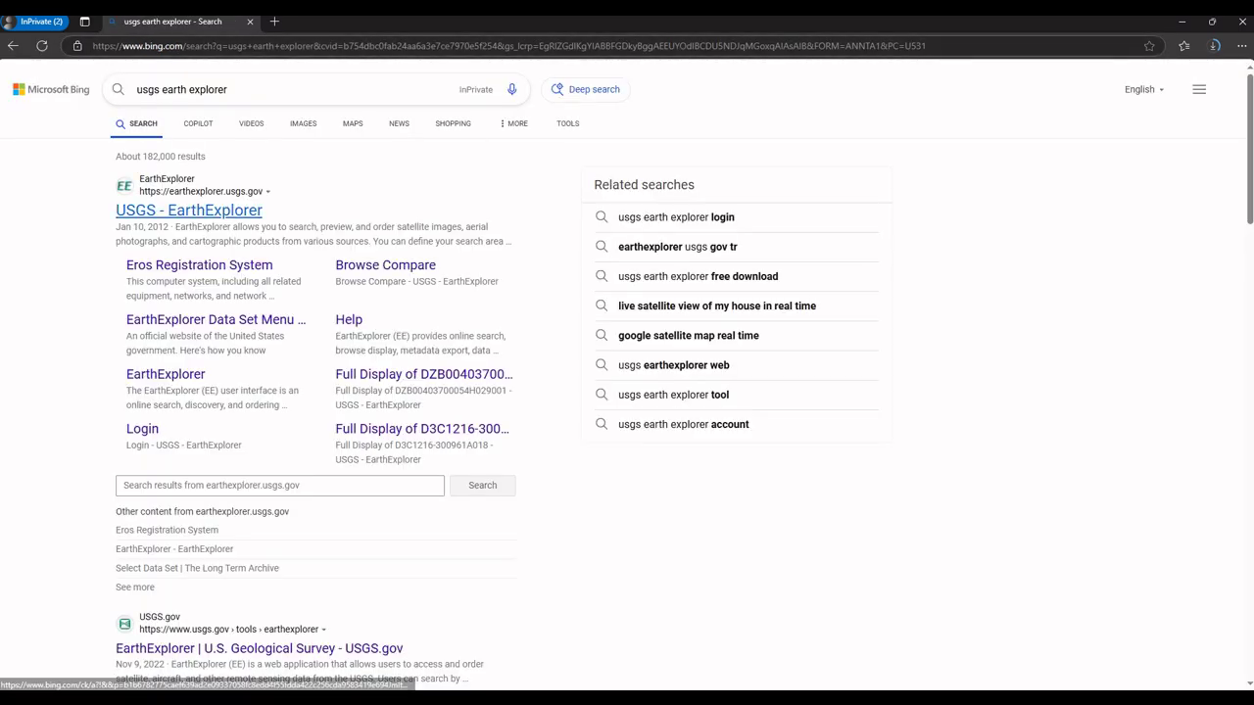
Step: Open the USGS EarthExplorer site and choose to sign in as a different user
{"action": "left_click", "coordinate": [186, 212]}
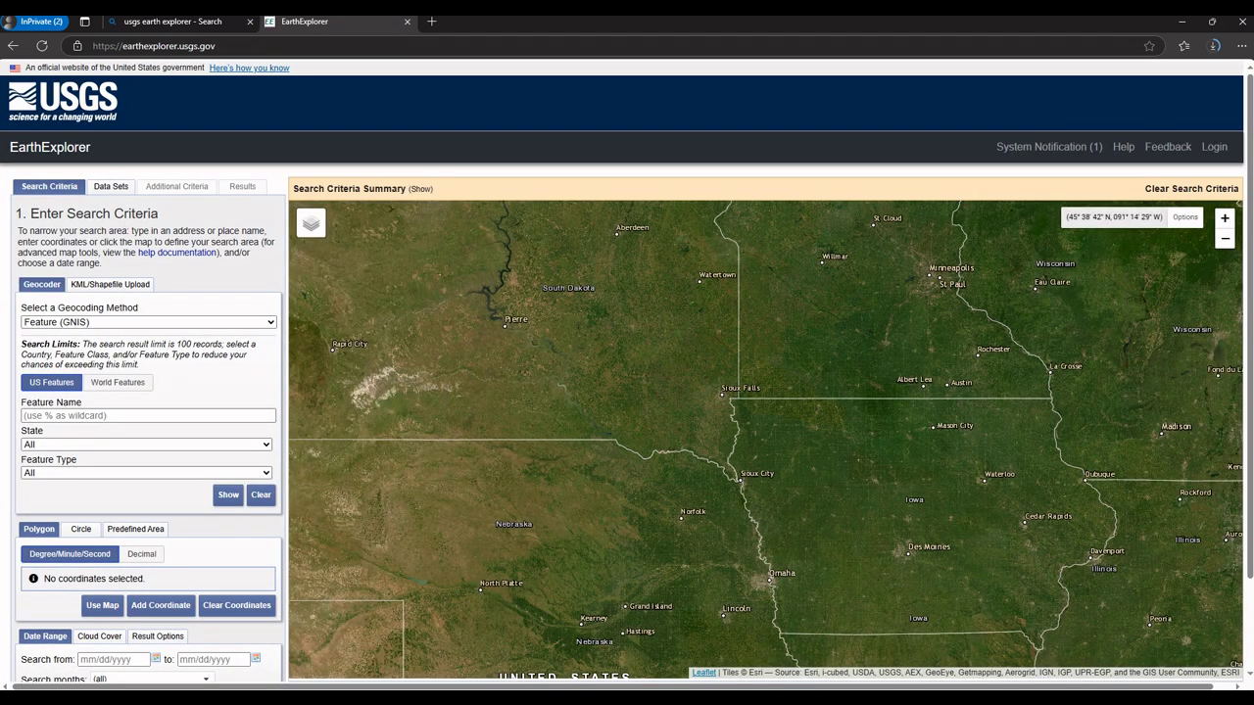
{"action": "left_click", "coordinate": [1214, 147]}
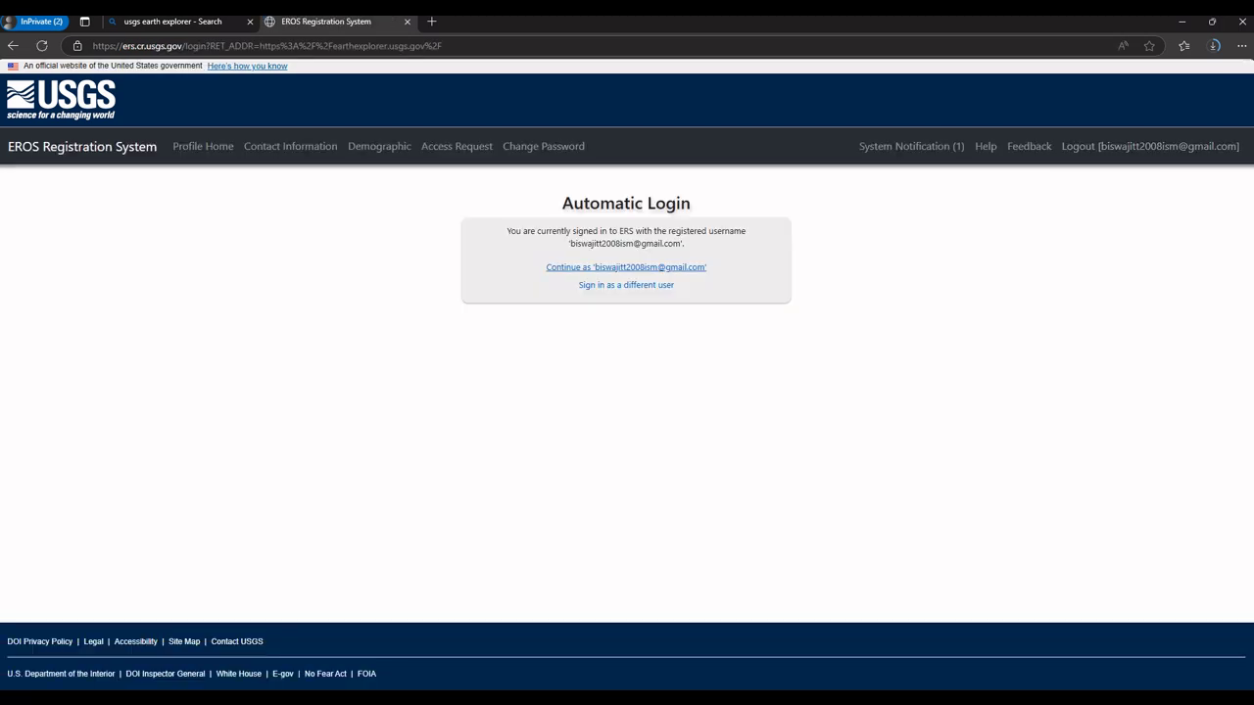
{"action": "left_click", "coordinate": [626, 285]}
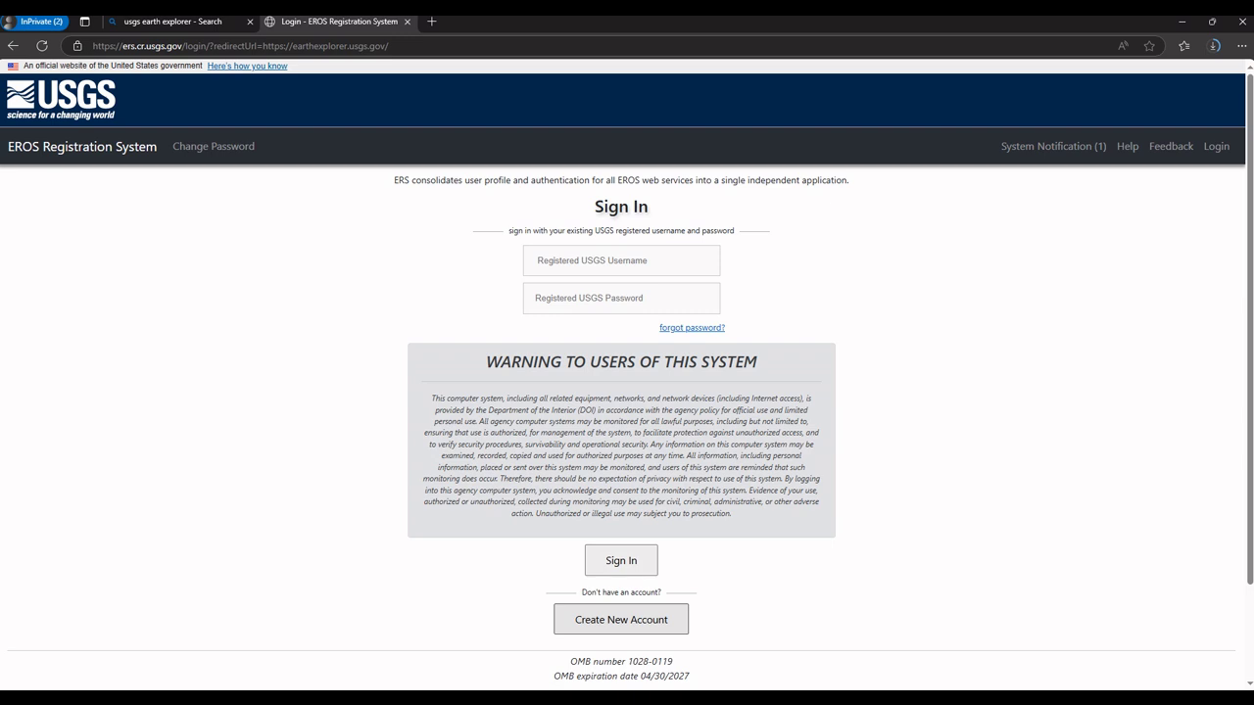
Step: Enter the registered account's e-mail username and password and sign in
{"action": "left_click", "coordinate": [621, 260]}
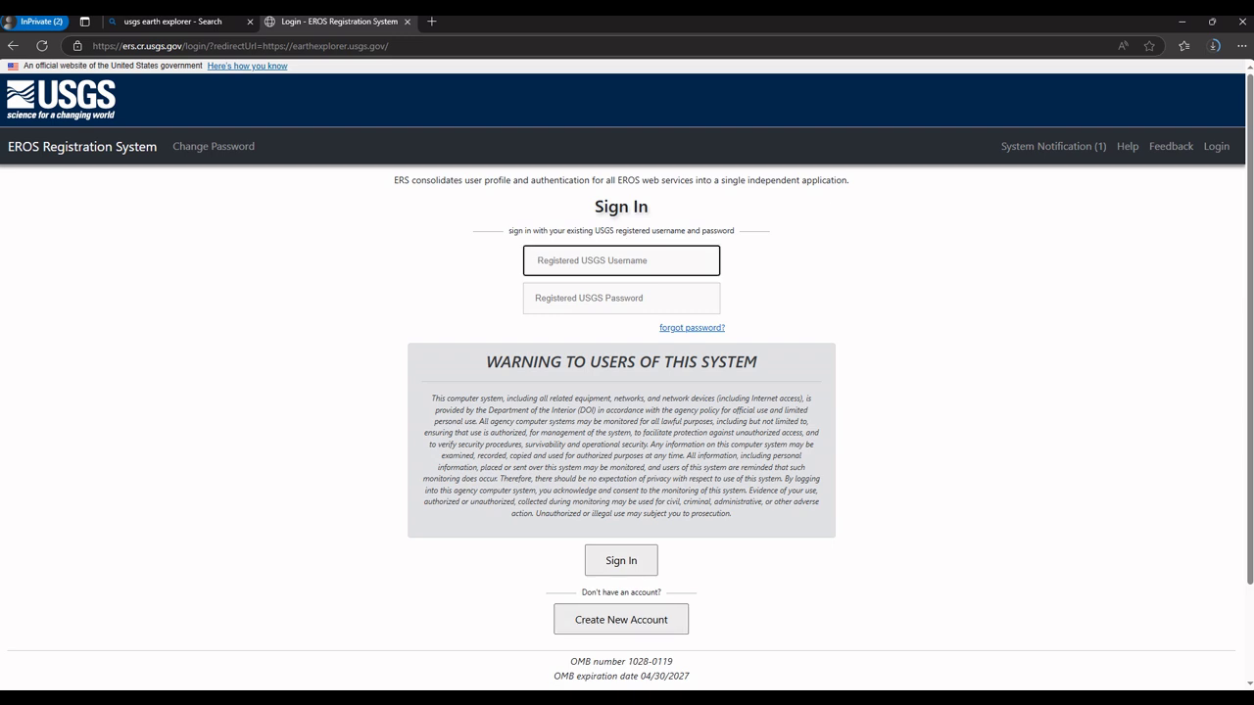
{"action": "key", "text": "Tab"}
{"action": "type", "text": "••"}
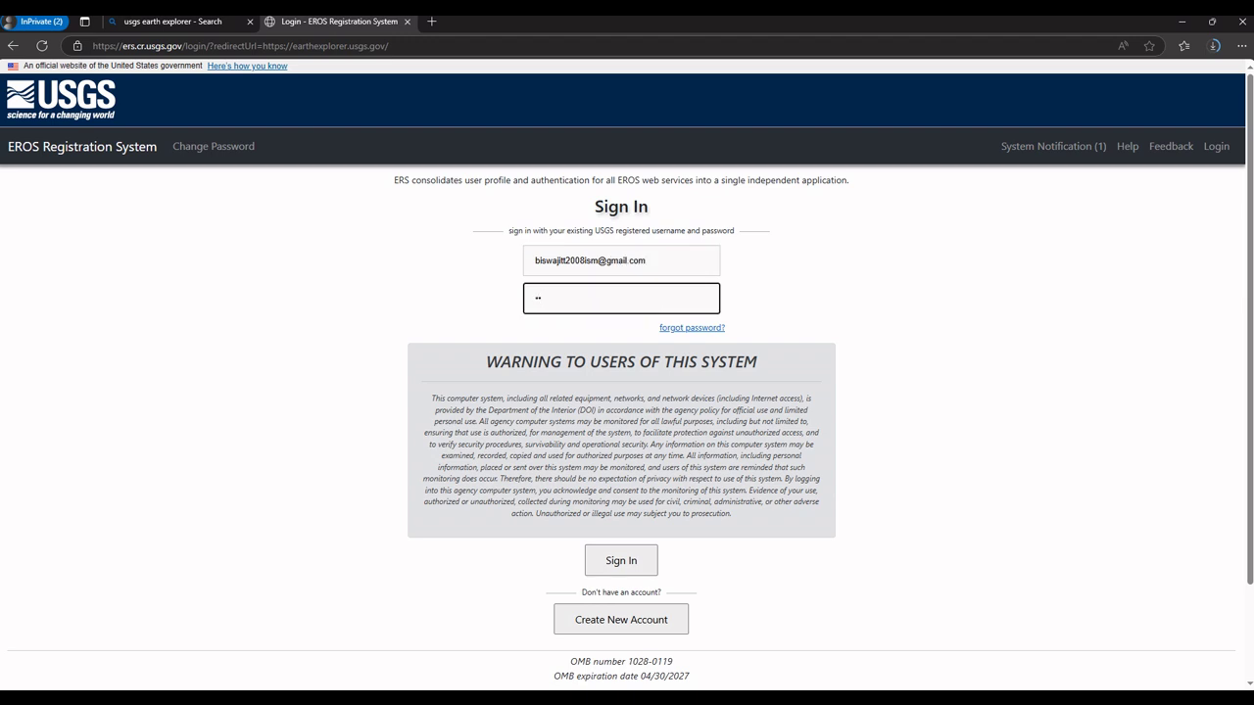
{"action": "type", "text": "•••••••••••"}
{"action": "key", "text": "Return"}
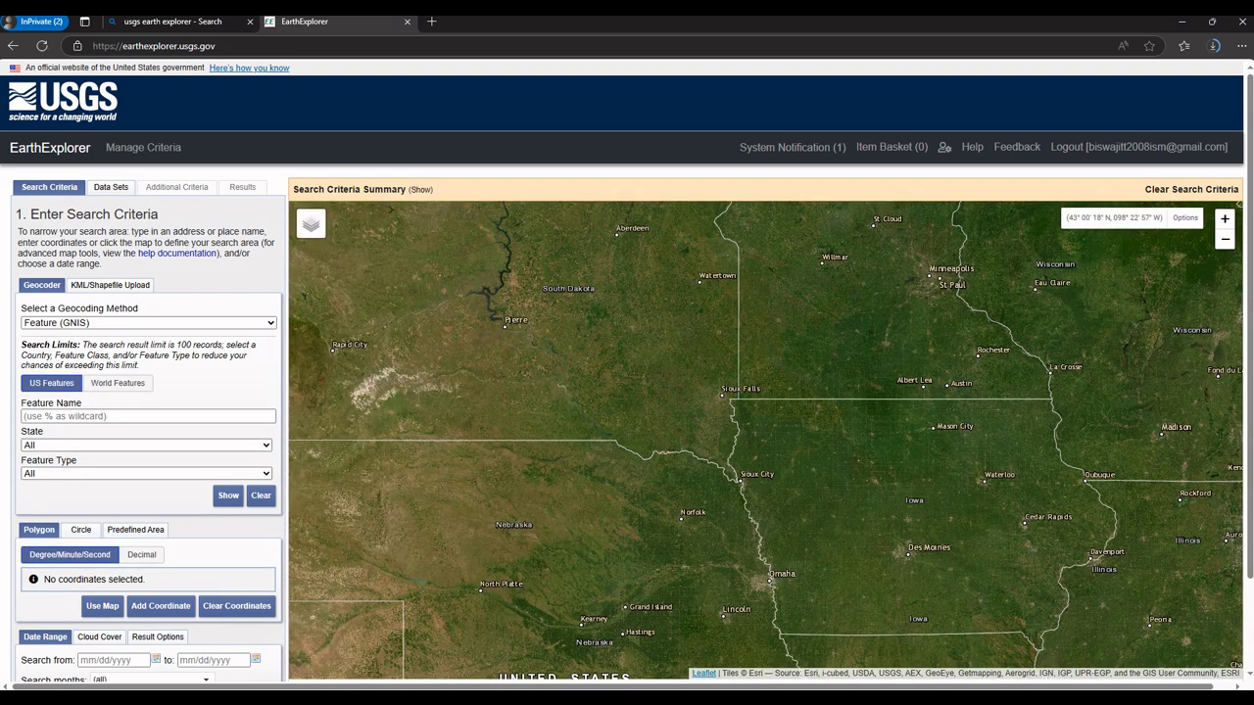
Step: Geocode 'Sundarban' by Address/Place and add the result as a search coordinate
{"action": "scroll", "coordinate": [720, 446], "scroll_direction": "down", "scroll_amount": 2}
{"action": "scroll", "coordinate": [720, 446], "scroll_direction": "down", "scroll_amount": 3}
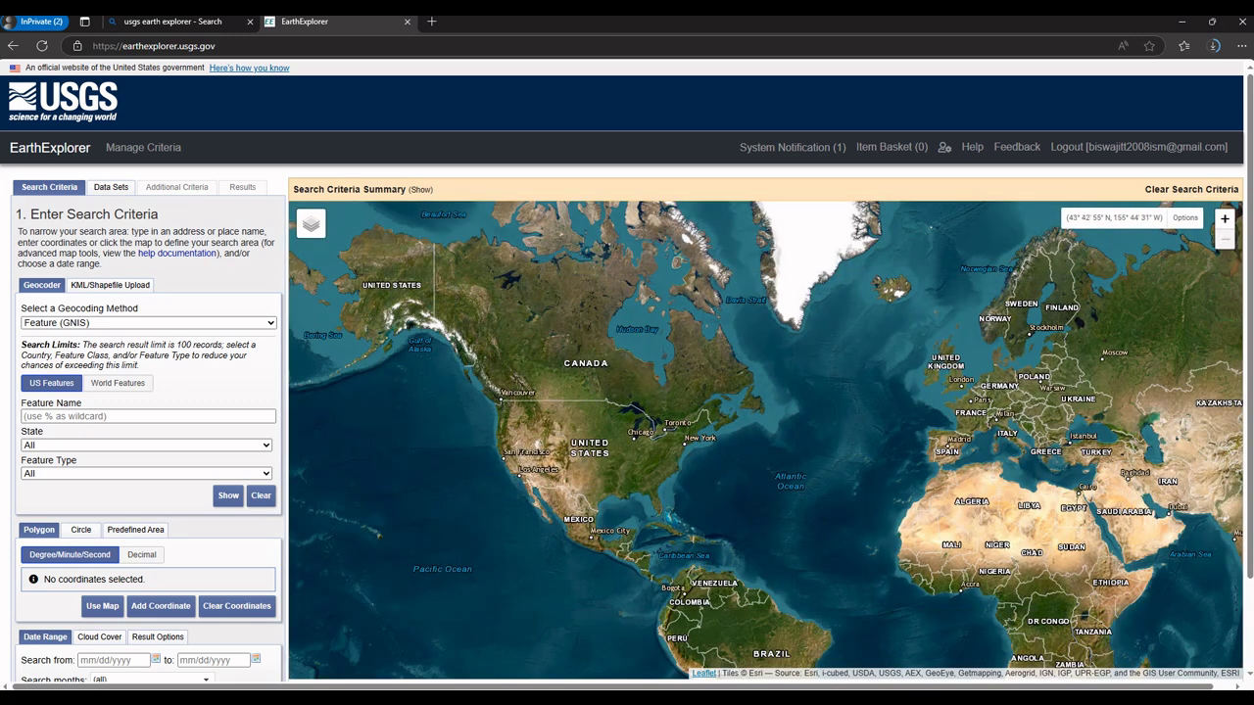
{"action": "left_click", "coordinate": [148, 322]}
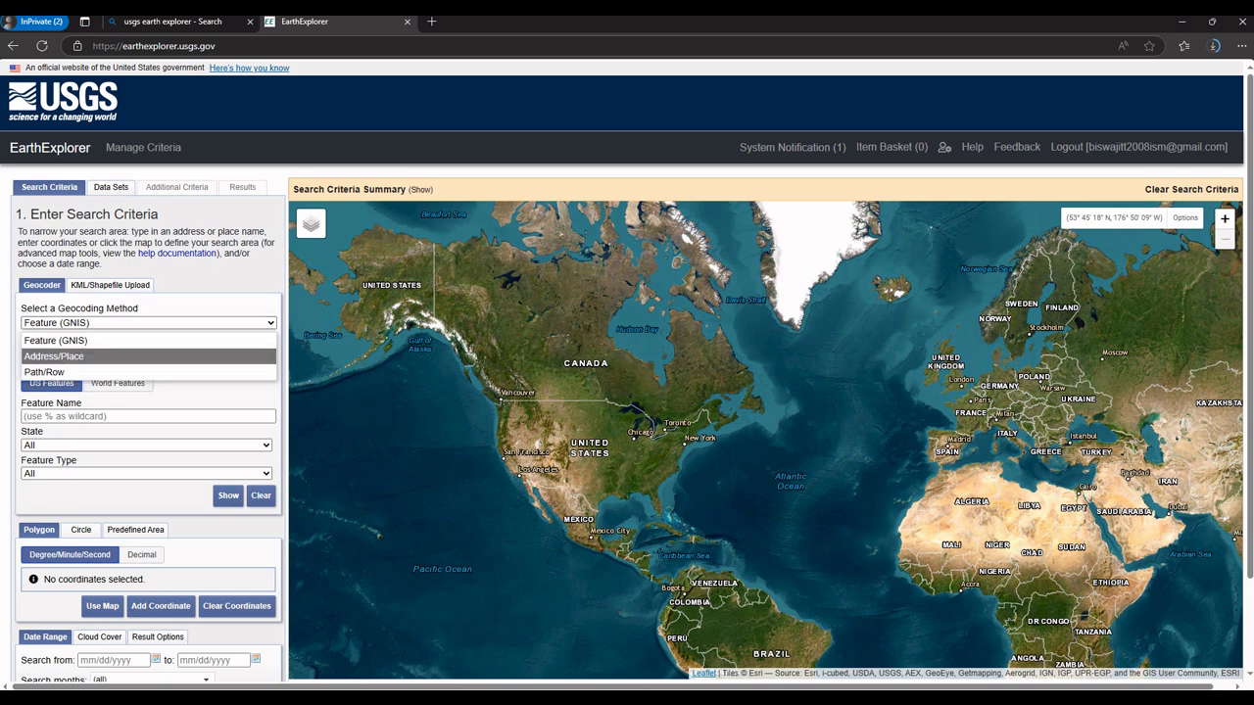
{"action": "key", "text": "Return"}
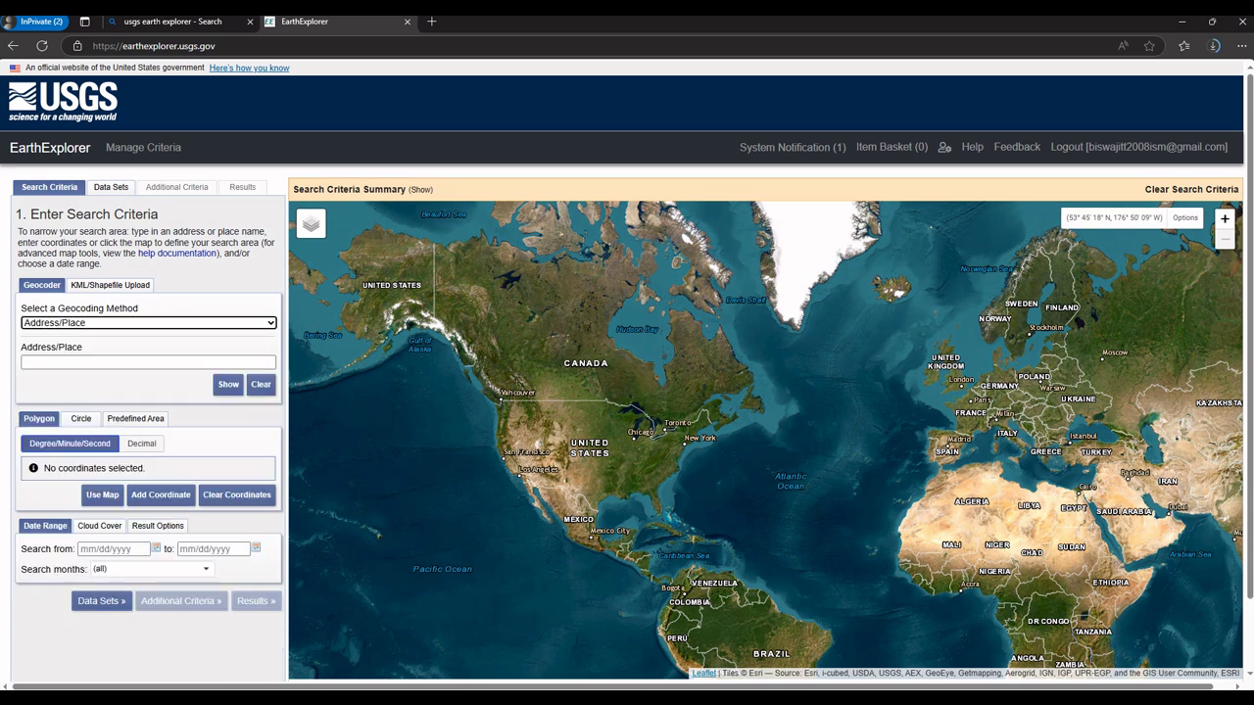
{"action": "left_click", "coordinate": [148, 362]}
{"action": "type", "text": "S"}
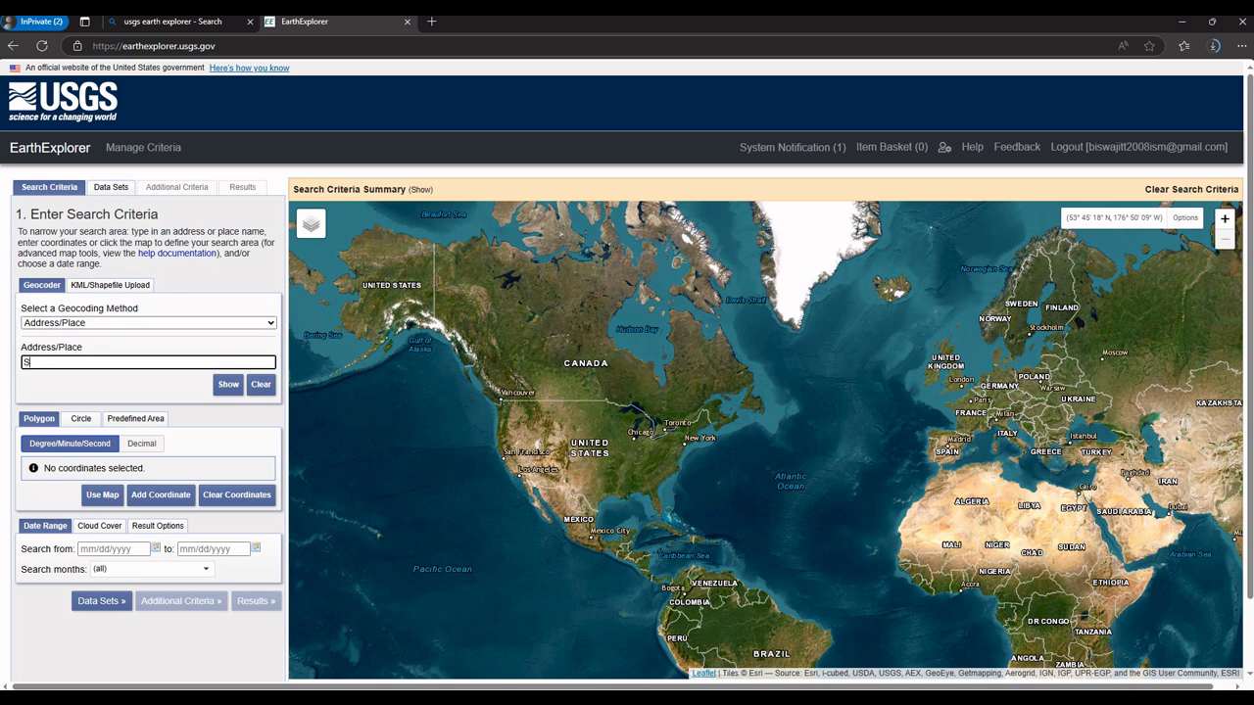
{"action": "type", "text": "undarban"}
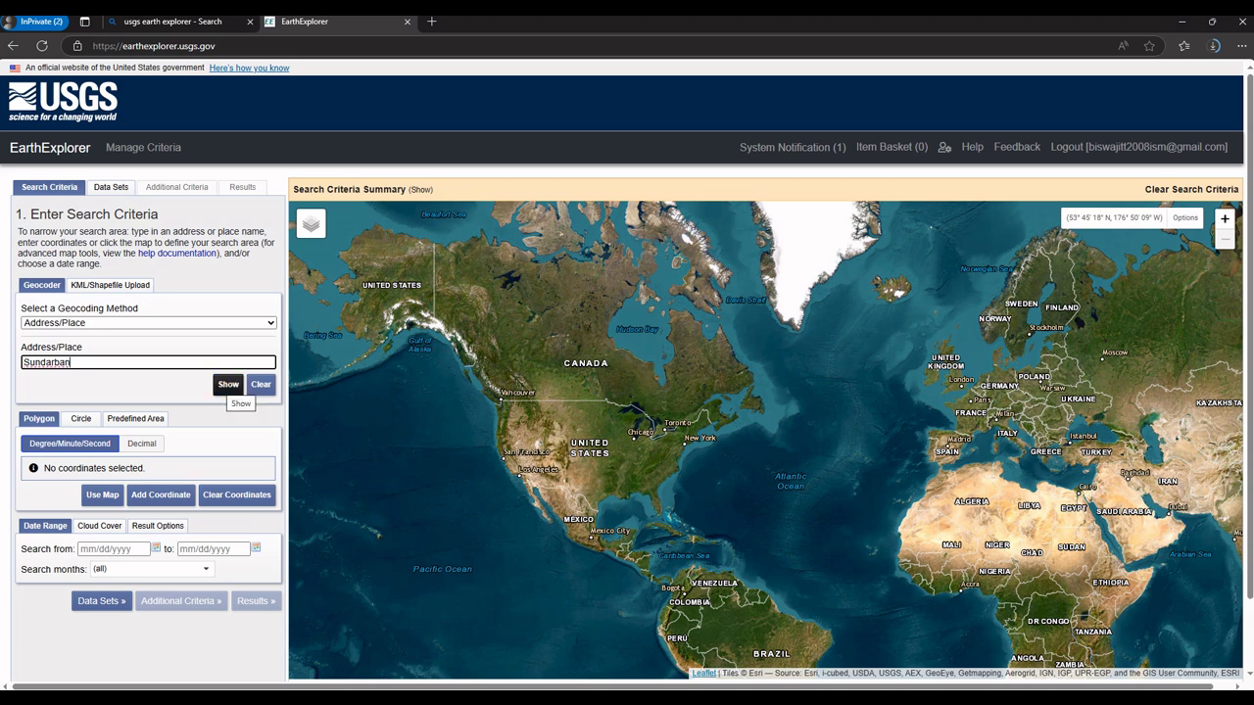
{"action": "left_click", "coordinate": [227, 384]}
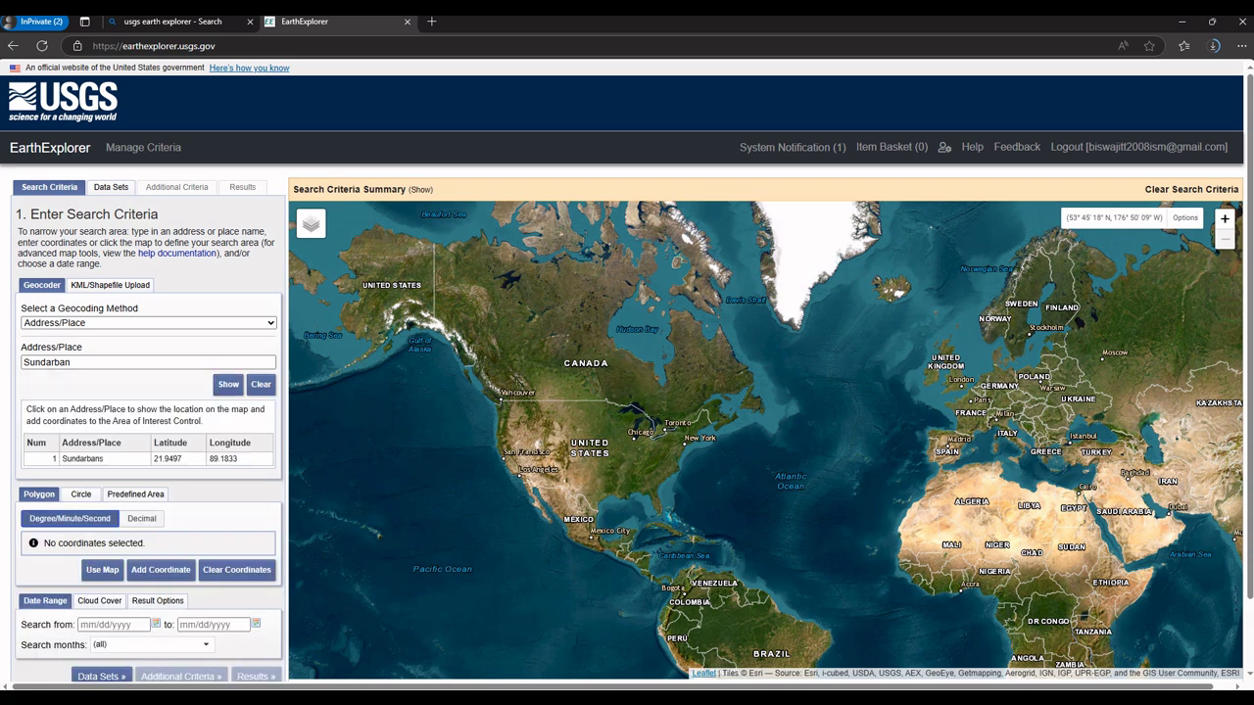
{"action": "left_click", "coordinate": [82, 459]}
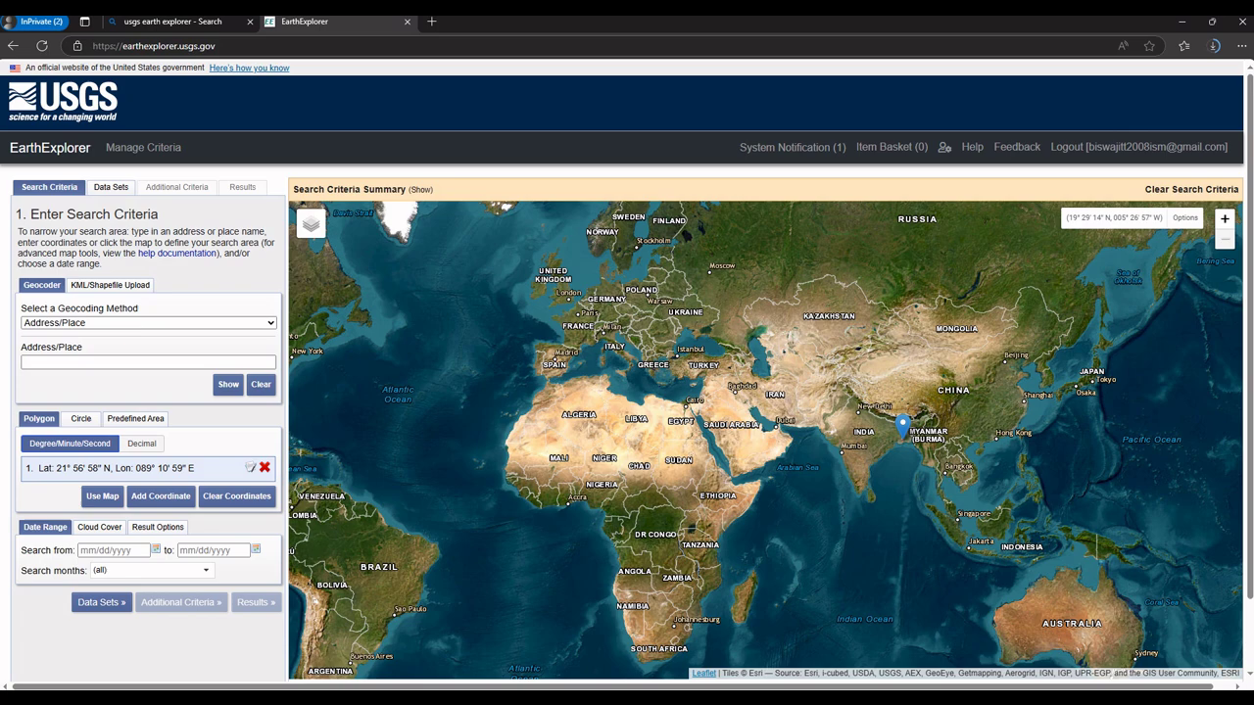
Step: Zoom the map in on the Sundarbans coast around the 21°56'58" N, 089°10'59" E marker
{"action": "scroll", "coordinate": [926, 432], "scroll_direction": "up", "scroll_amount": 3}
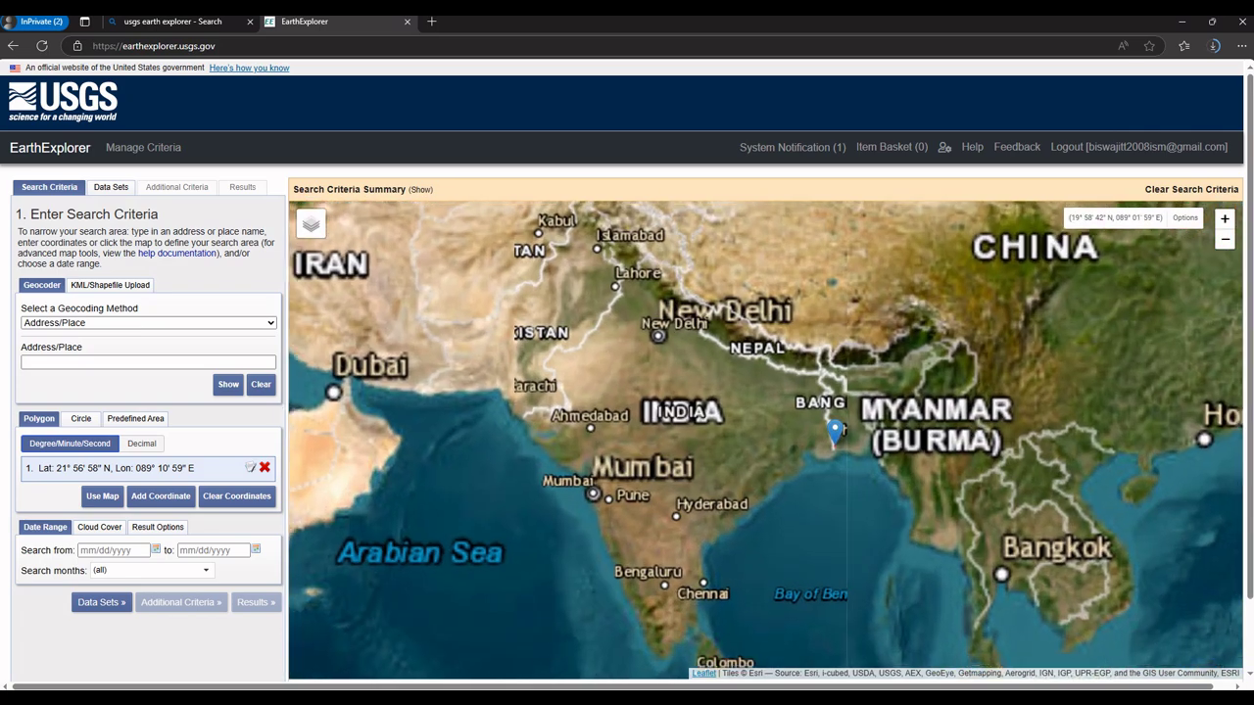
{"action": "scroll", "coordinate": [845, 428], "scroll_direction": "up", "scroll_amount": 2}
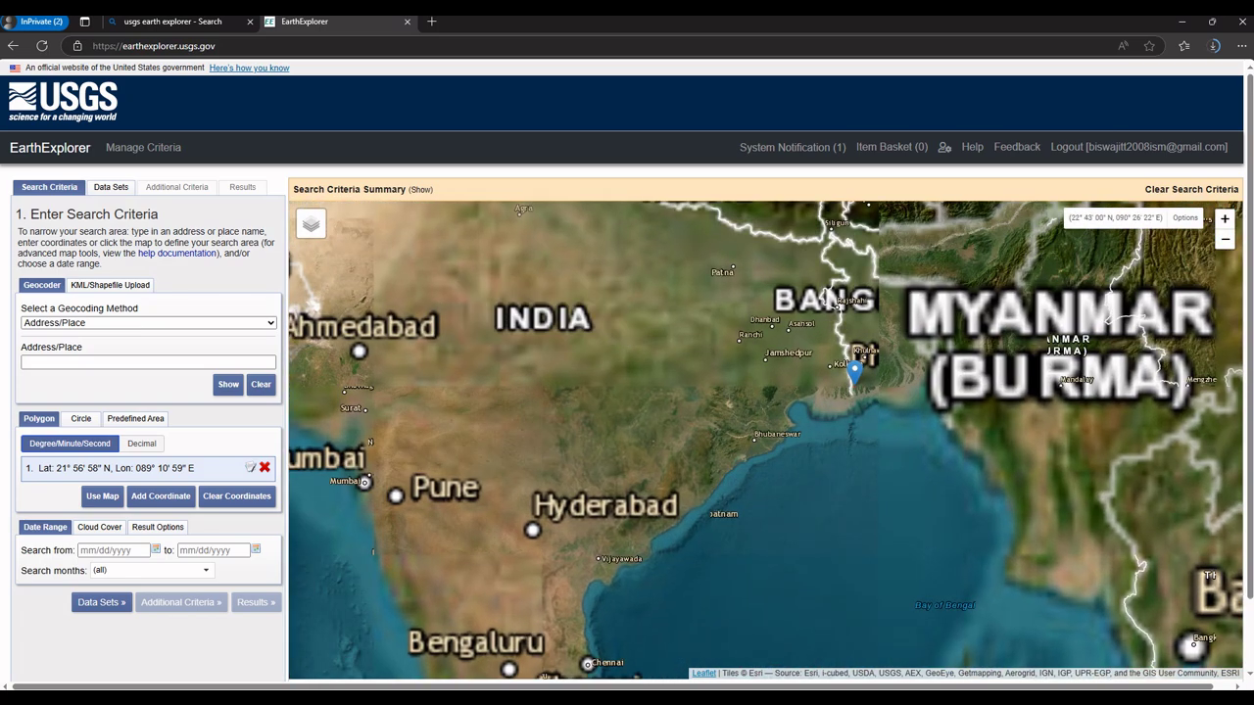
{"action": "scroll", "coordinate": [845, 428], "scroll_direction": "up", "scroll_amount": 2}
{"action": "scroll", "coordinate": [847, 368], "scroll_direction": "up", "scroll_amount": 1}
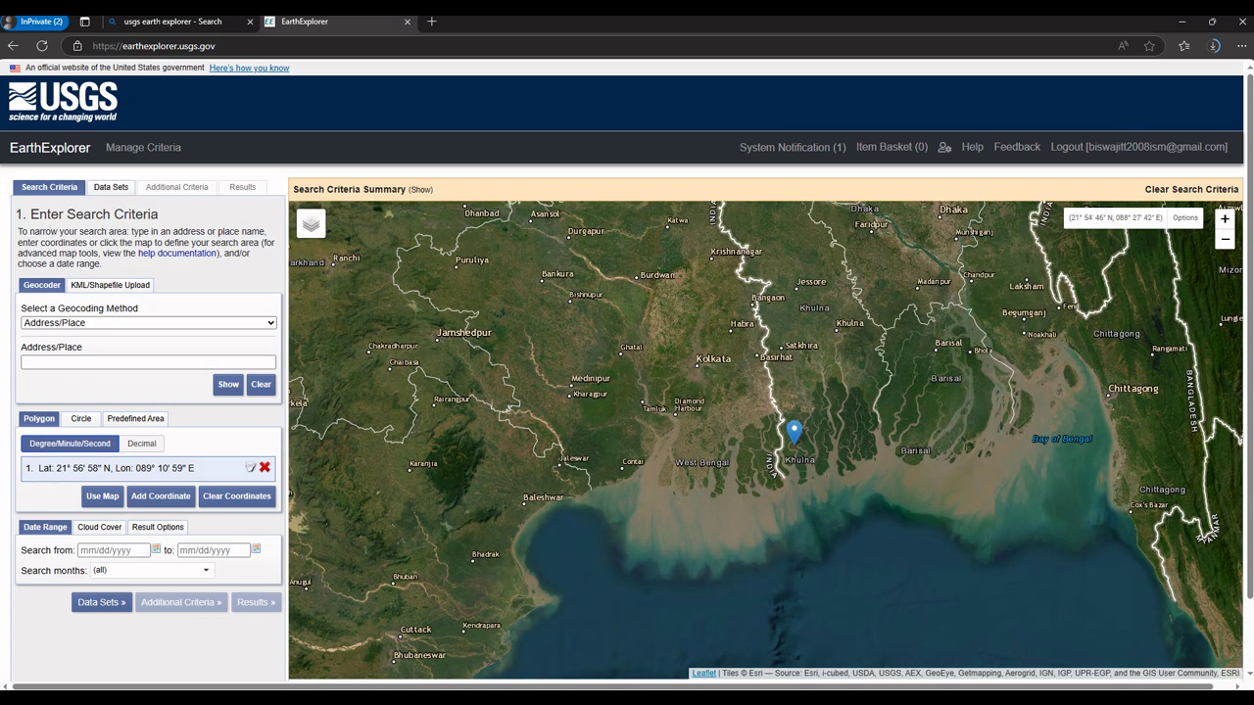
{"action": "scroll", "coordinate": [686, 440], "scroll_direction": "up", "scroll_amount": 1}
{"action": "scroll", "coordinate": [535, 459], "scroll_direction": "down", "scroll_amount": 1}
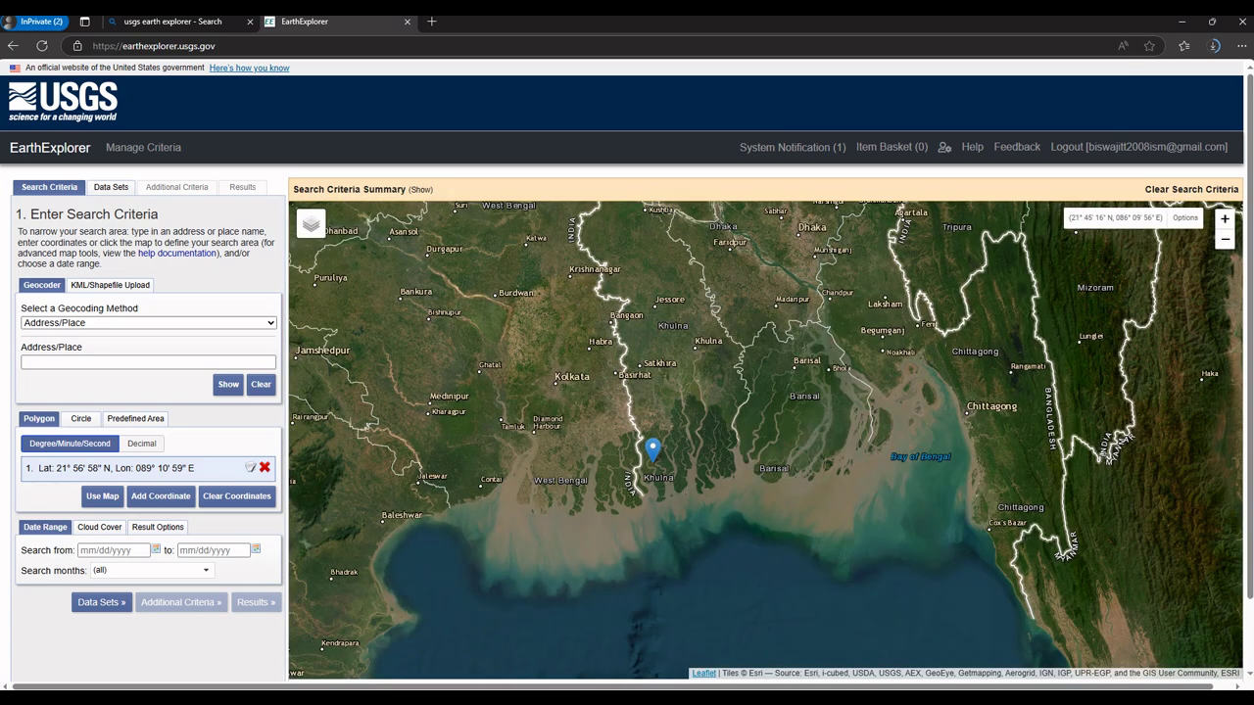
{"action": "scroll", "coordinate": [422, 477], "scroll_direction": "up", "scroll_amount": 1}
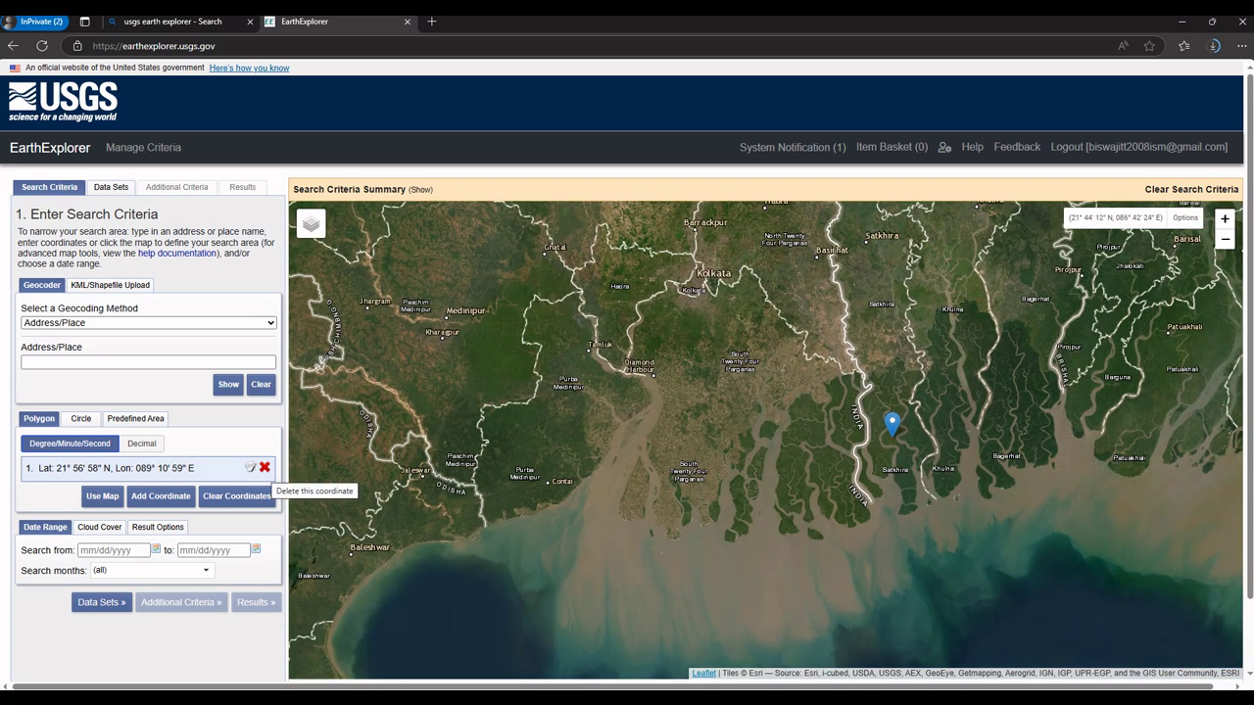
Step: Delete the single search point and draw a four-corner polygon around the Sundarbans
{"action": "left_click", "coordinate": [265, 468]}
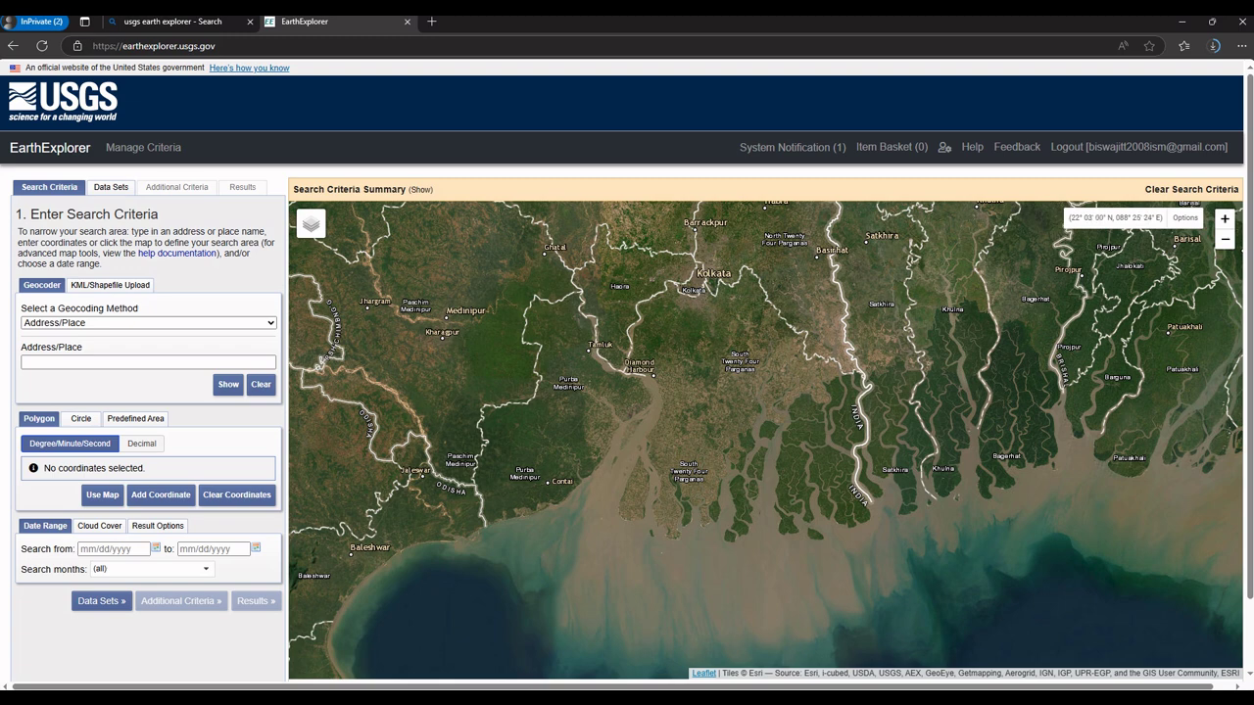
{"action": "left_click", "coordinate": [710, 405]}
{"action": "left_click", "coordinate": [860, 411]}
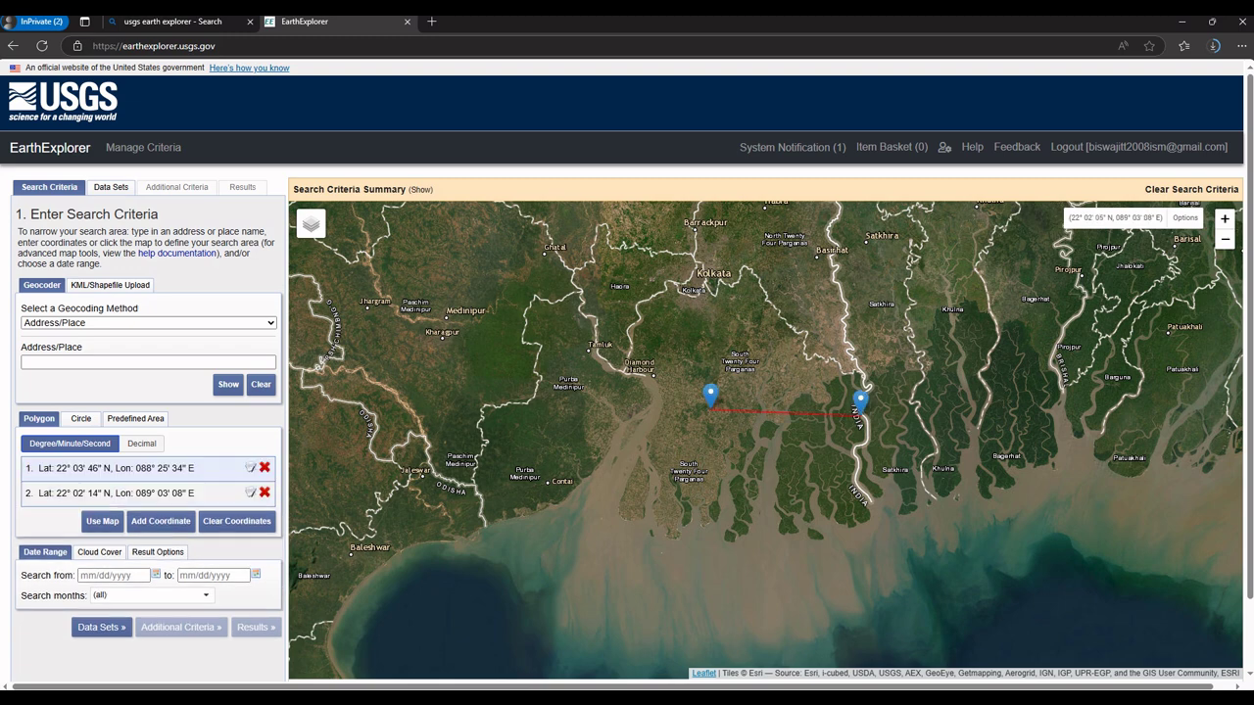
{"action": "left_click", "coordinate": [868, 544]}
{"action": "left_click", "coordinate": [694, 562]}
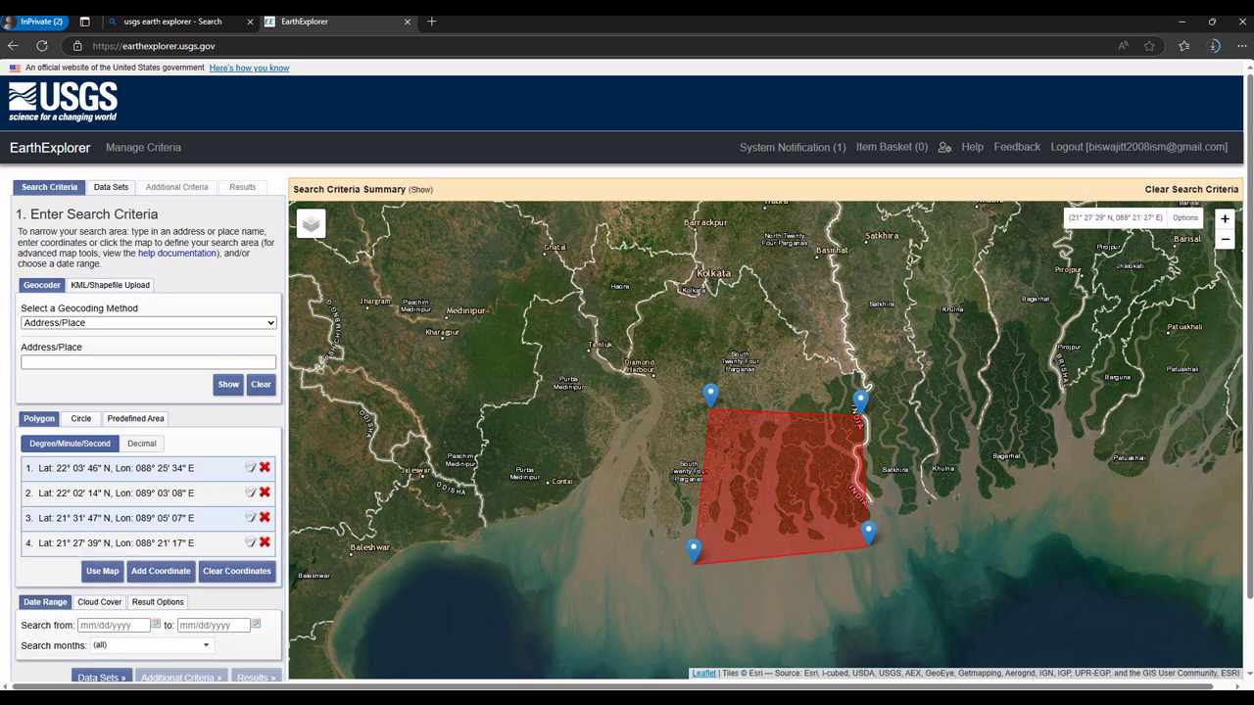
Step: Drag the polygon corners to square it over about 21°28'–22°01' N, 088°15'–089°05' E
{"action": "left_click_drag", "start_coordinate": [710, 395], "coordinate": [681, 404]}
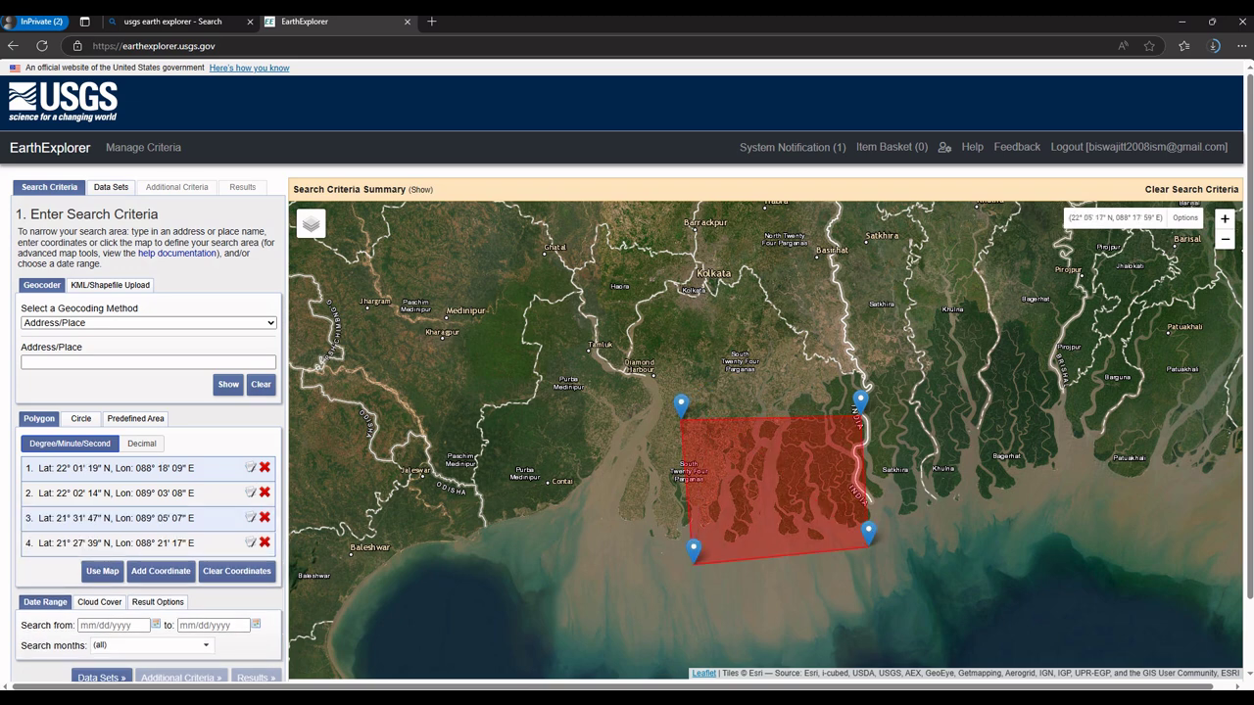
{"action": "left_click_drag", "start_coordinate": [694, 551], "coordinate": [667, 546]}
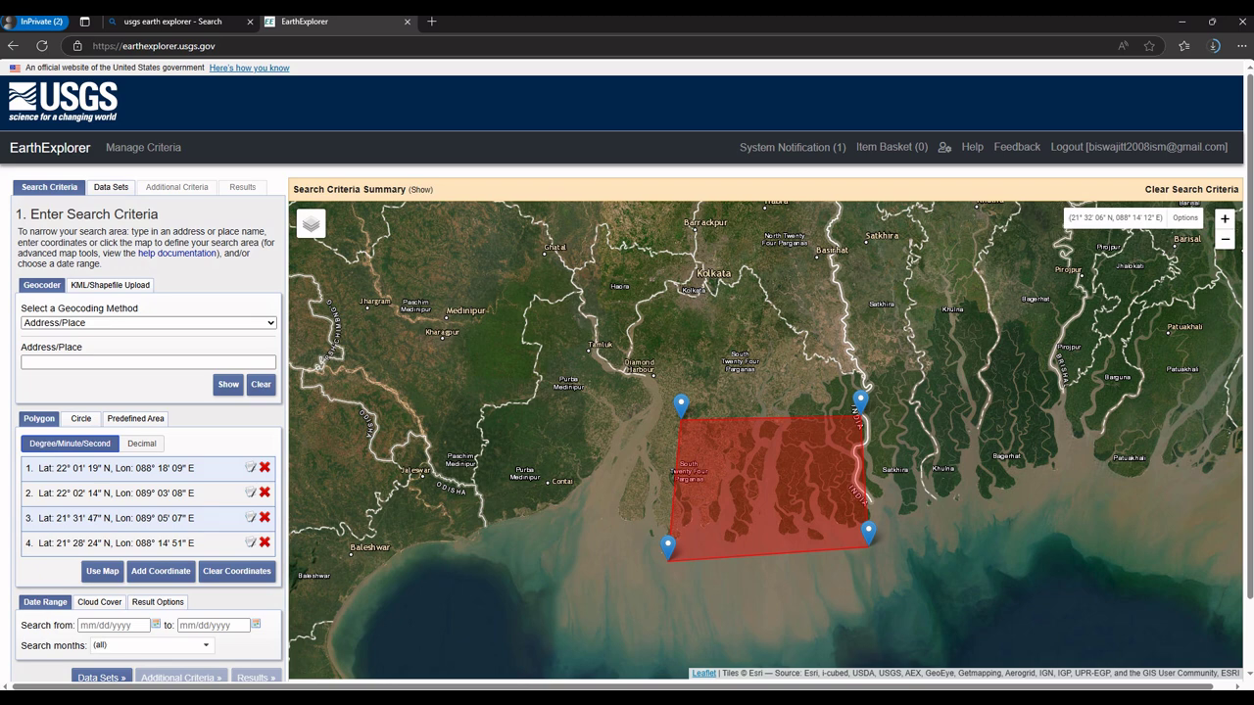
{"action": "left_click_drag", "start_coordinate": [868, 534], "coordinate": [870, 546]}
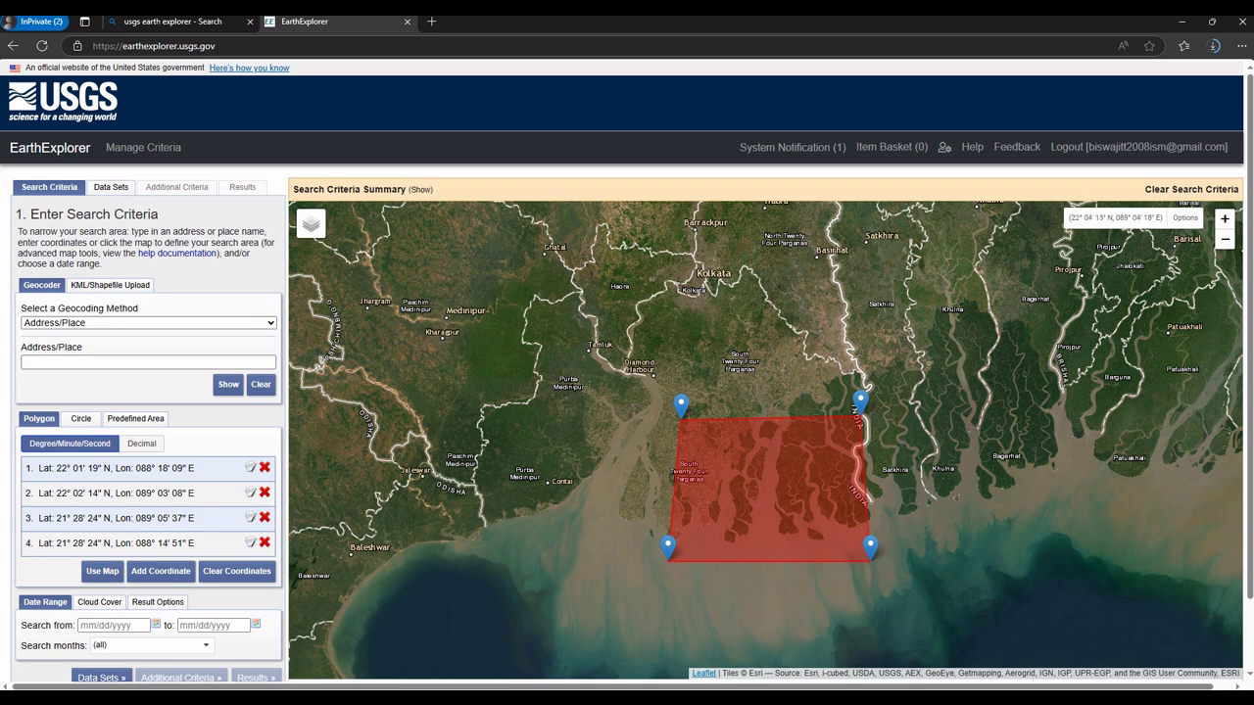
{"action": "left_click_drag", "start_coordinate": [860, 400], "coordinate": [871, 400]}
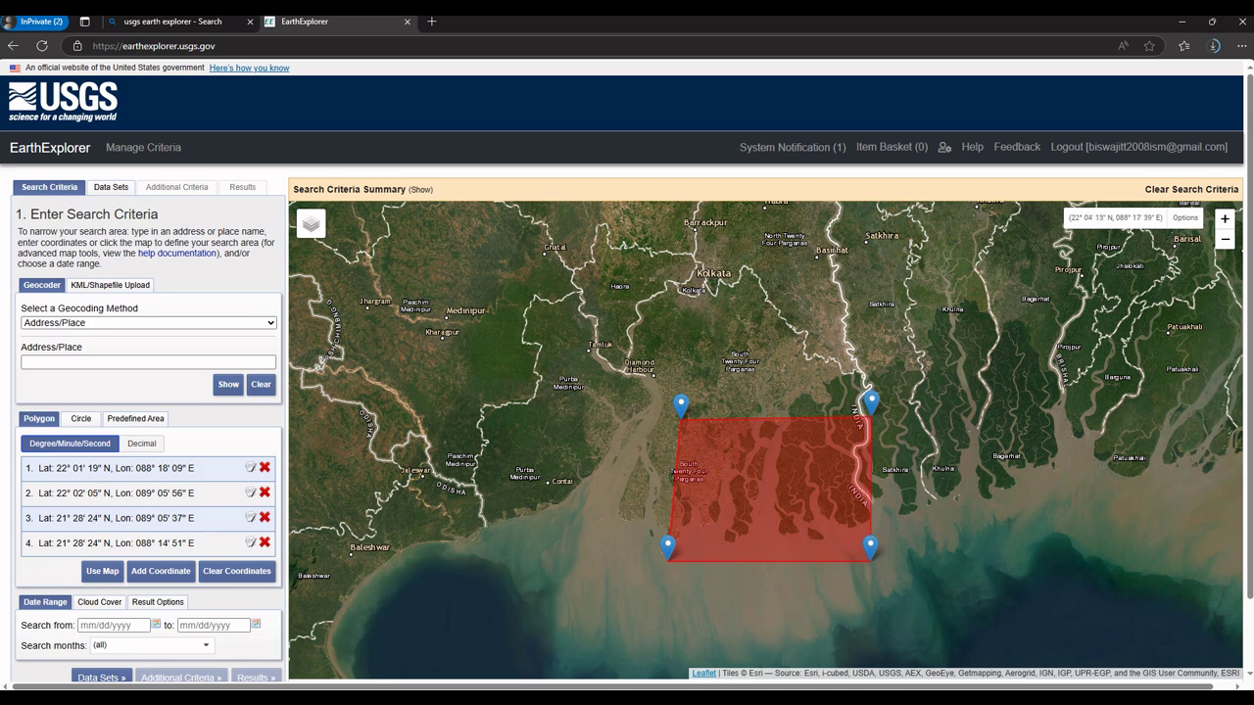
{"action": "left_click_drag", "start_coordinate": [681, 403], "coordinate": [669, 404]}
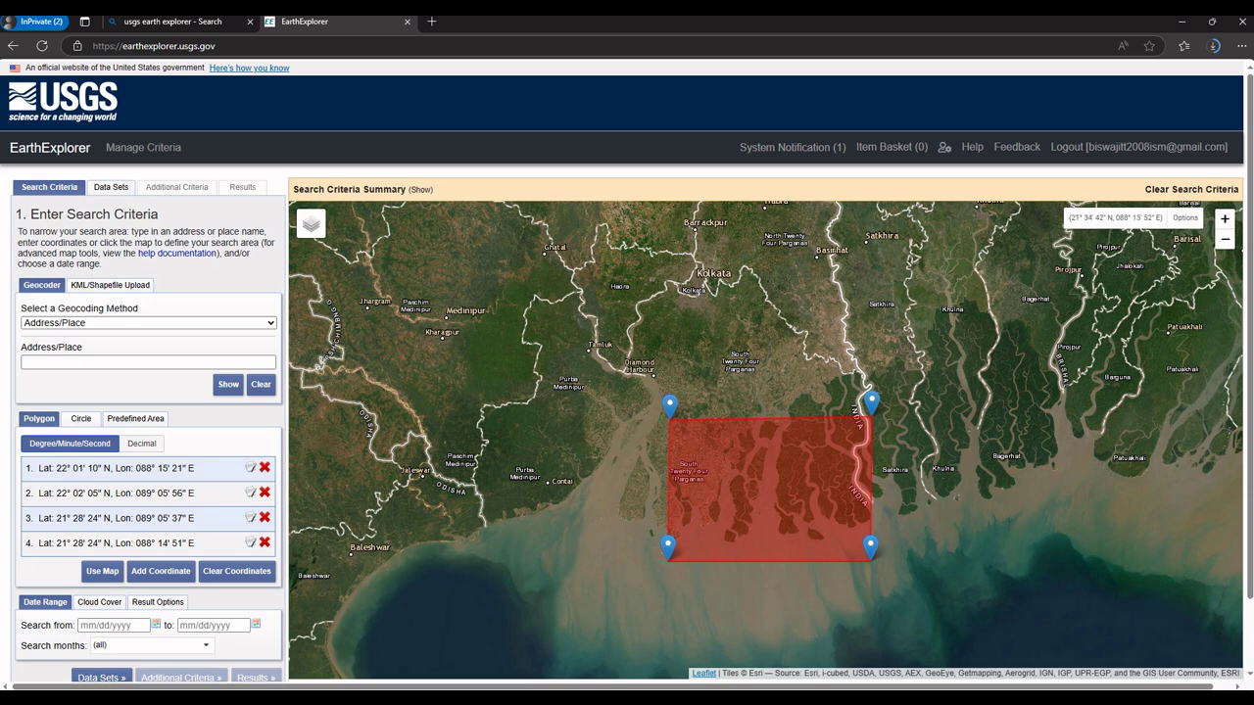
{"action": "left_click_drag", "start_coordinate": [871, 403], "coordinate": [865, 404]}
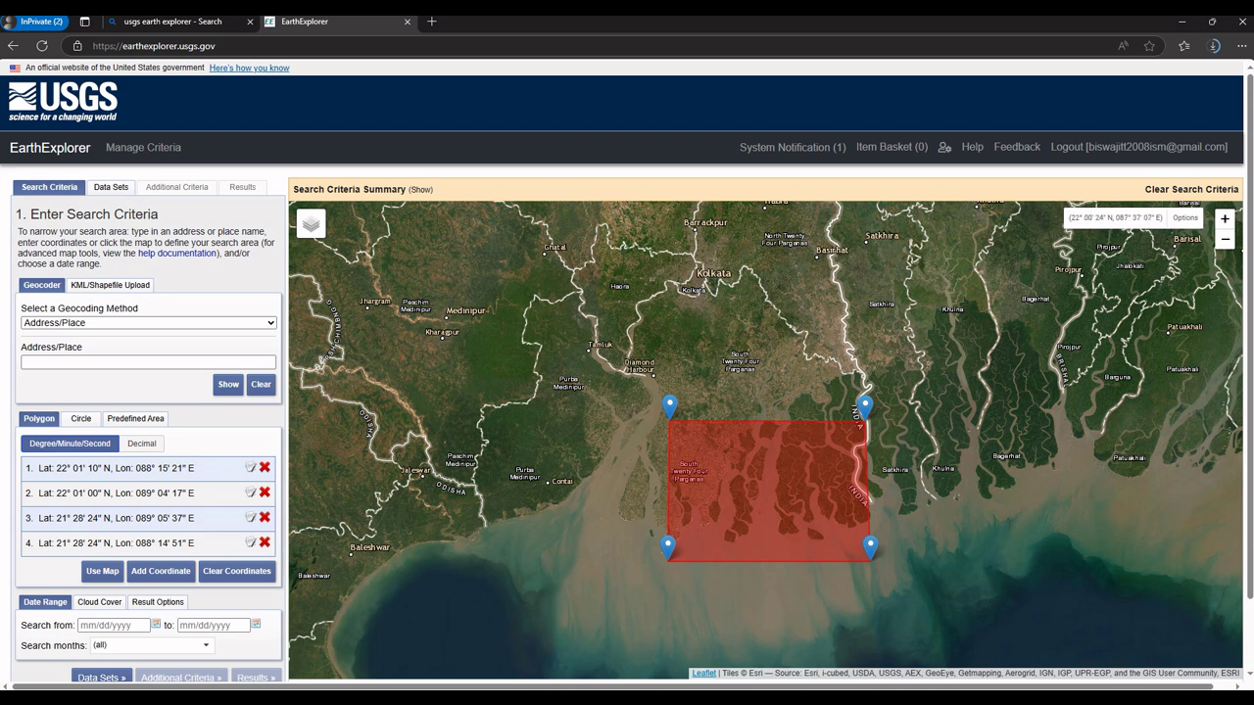
Step: Under Data Sets, expand Digital Elevation > SRTM and check SRTM 1 Arc-Second Global
{"action": "left_click", "coordinate": [110, 187]}
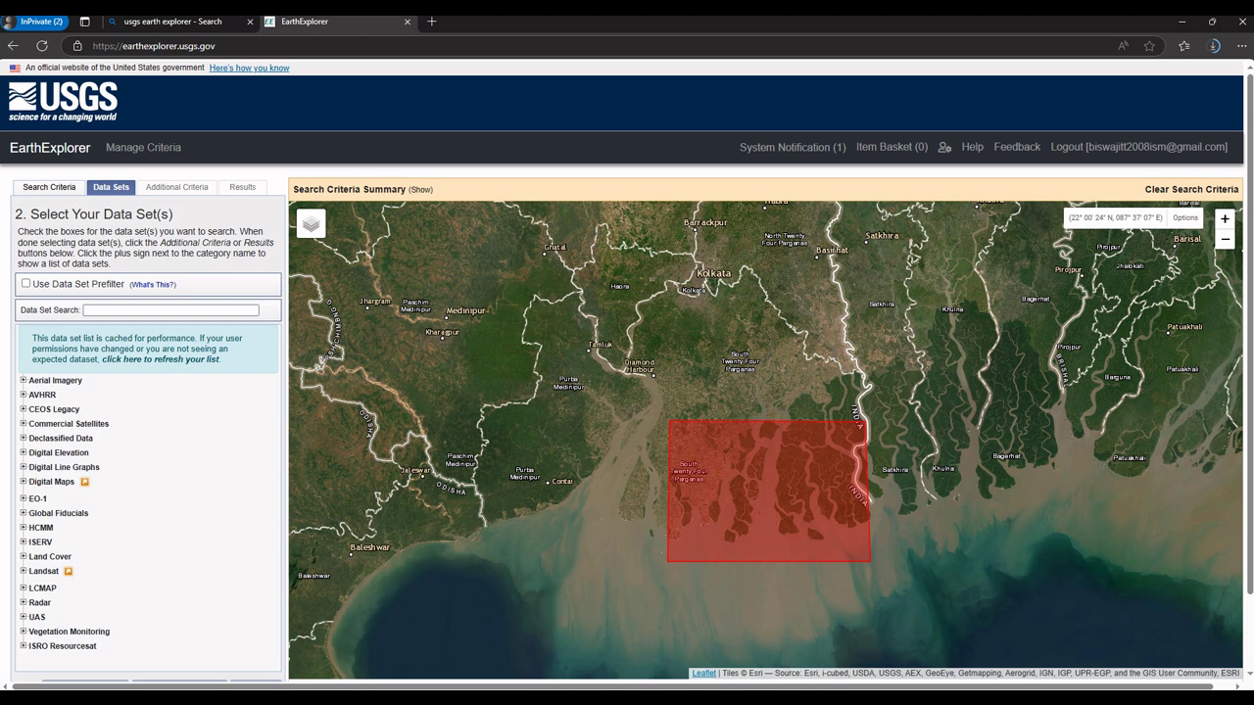
{"action": "left_click", "coordinate": [22, 453]}
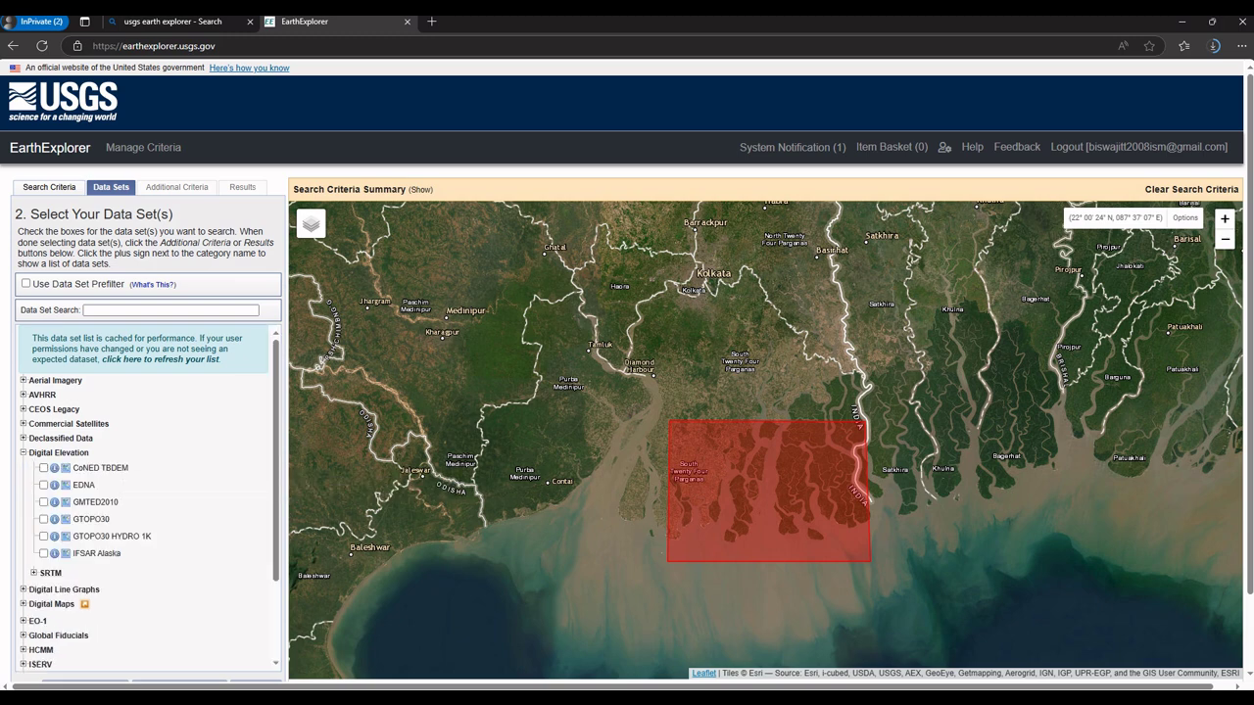
{"action": "scroll", "coordinate": [147, 490], "scroll_direction": "down", "scroll_amount": 2}
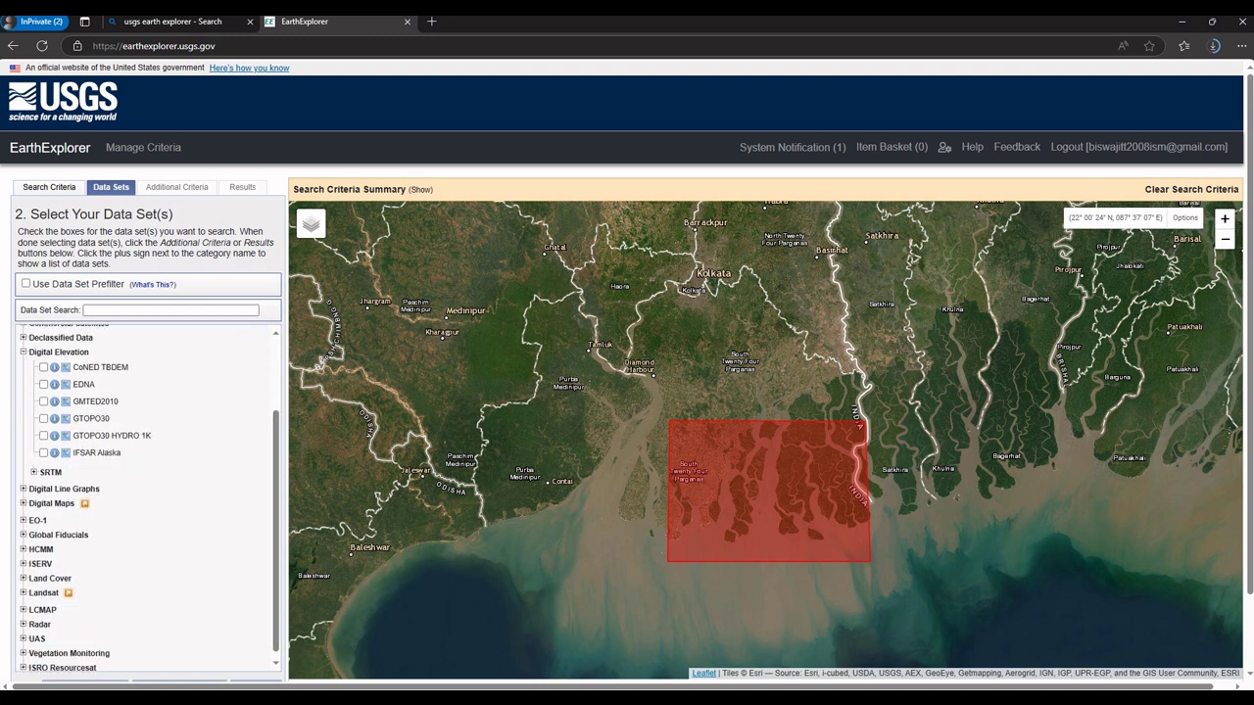
{"action": "left_click", "coordinate": [34, 472]}
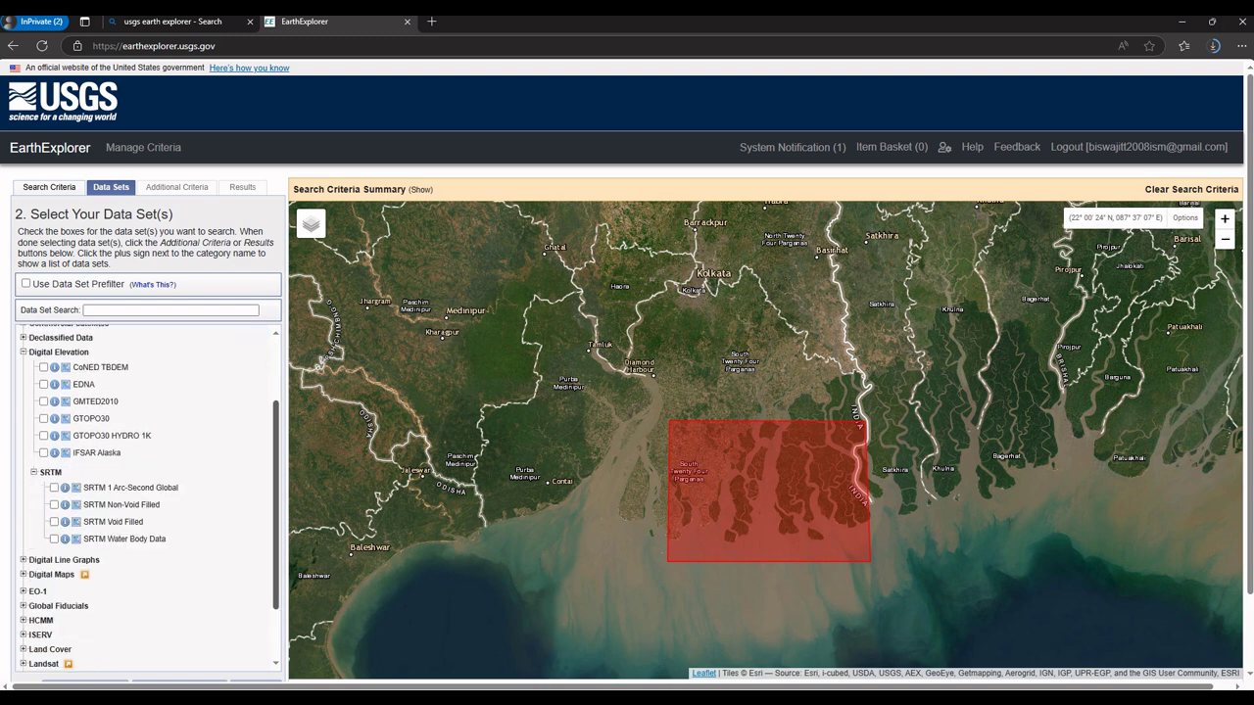
{"action": "scroll", "coordinate": [147, 490], "scroll_direction": "down", "scroll_amount": 2}
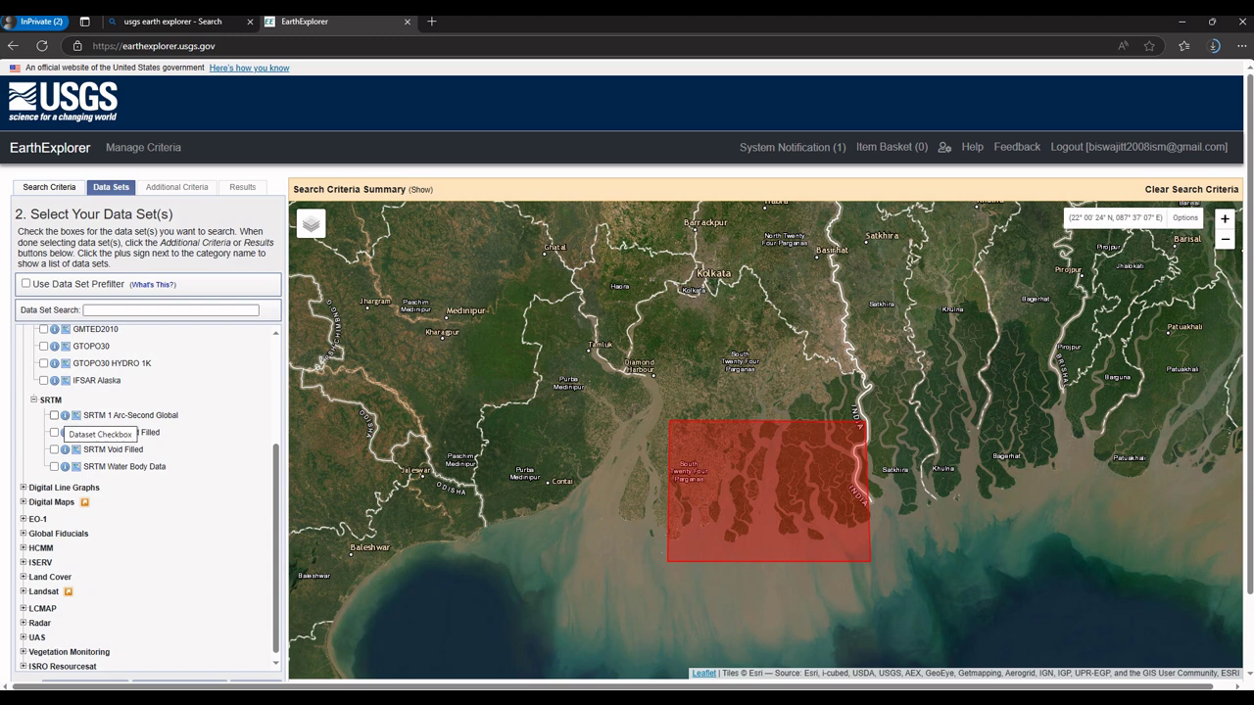
{"action": "left_click", "coordinate": [54, 415]}
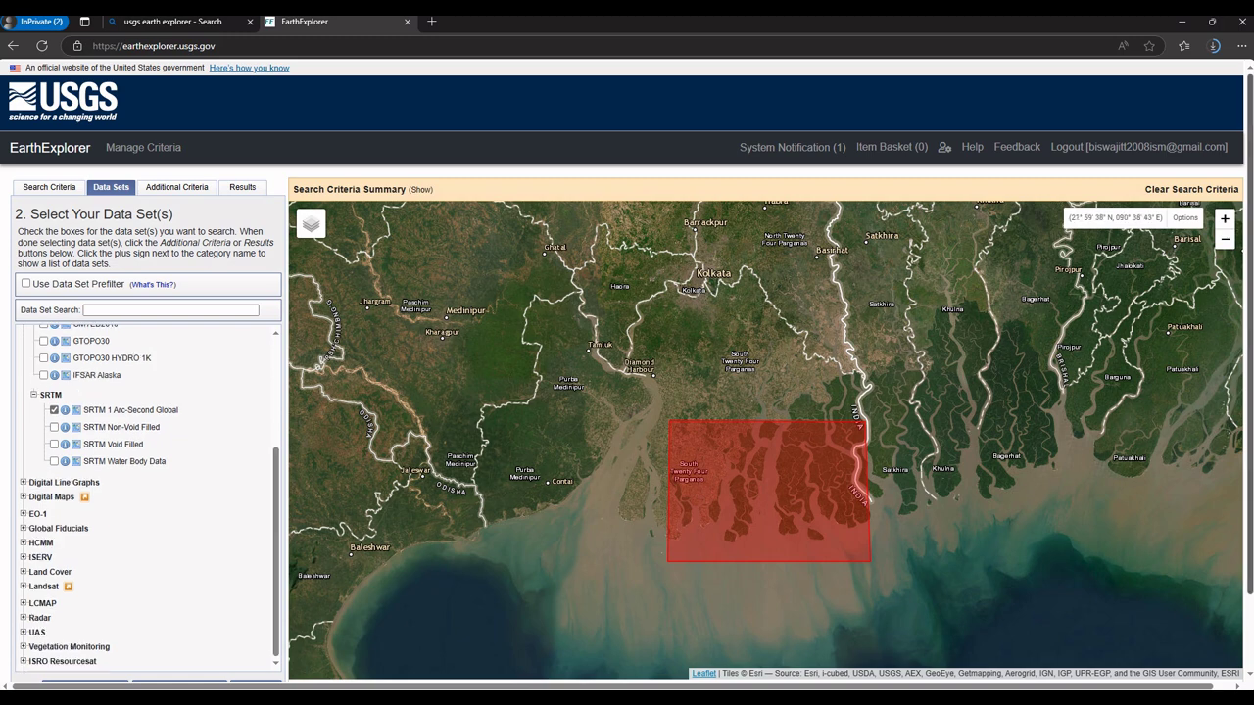
{"action": "scroll", "coordinate": [627, 372], "scroll_direction": "down", "scroll_amount": 1}
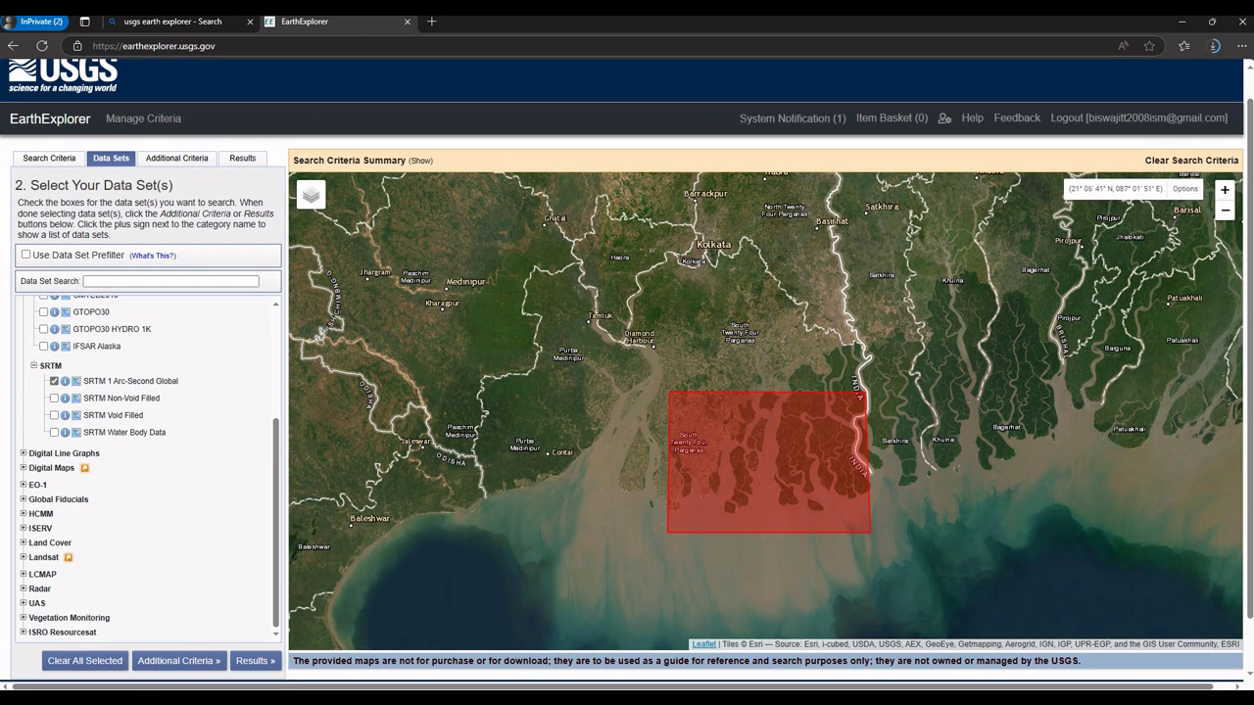
Step: Review the four SRTM 1 Arc-Second result tiles and show the first tile's footprint
{"action": "left_click", "coordinate": [253, 661]}
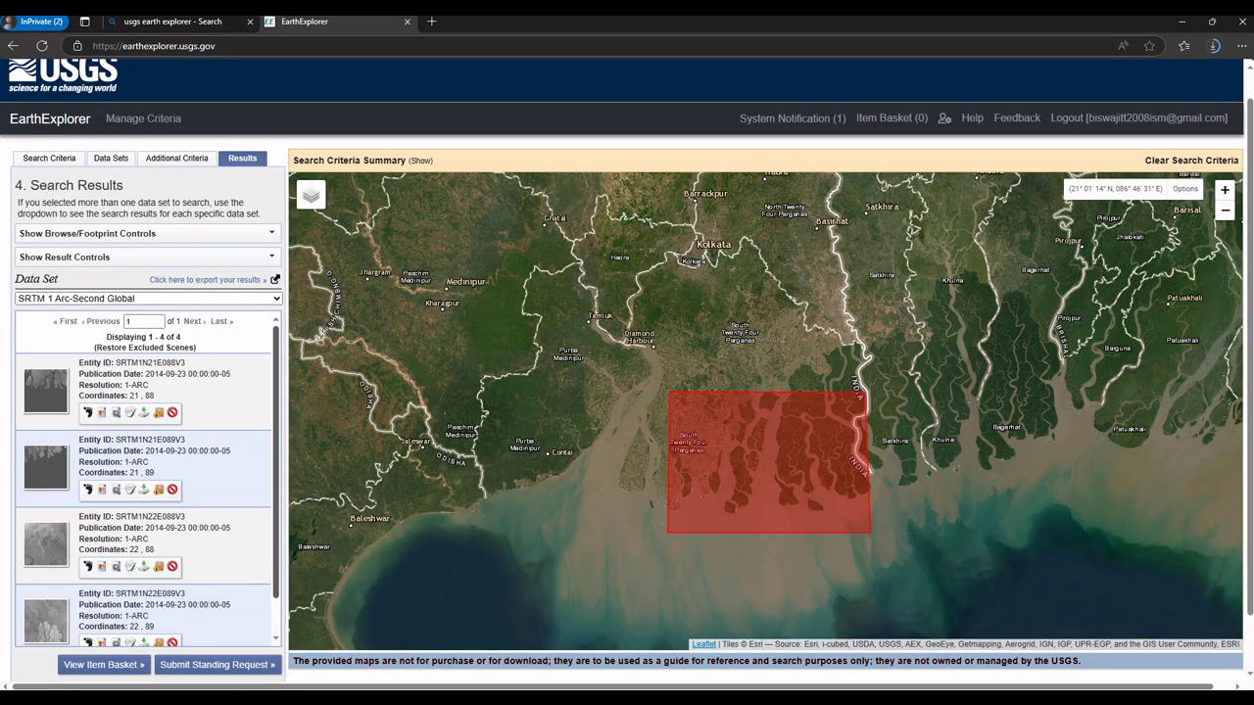
{"action": "scroll", "coordinate": [147, 480], "scroll_direction": "down", "scroll_amount": 3}
{"action": "scroll", "coordinate": [147, 480], "scroll_direction": "up", "scroll_amount": 3}
{"action": "scroll", "coordinate": [147, 480], "scroll_direction": "down", "scroll_amount": 3}
{"action": "scroll", "coordinate": [147, 480], "scroll_direction": "up", "scroll_amount": 3}
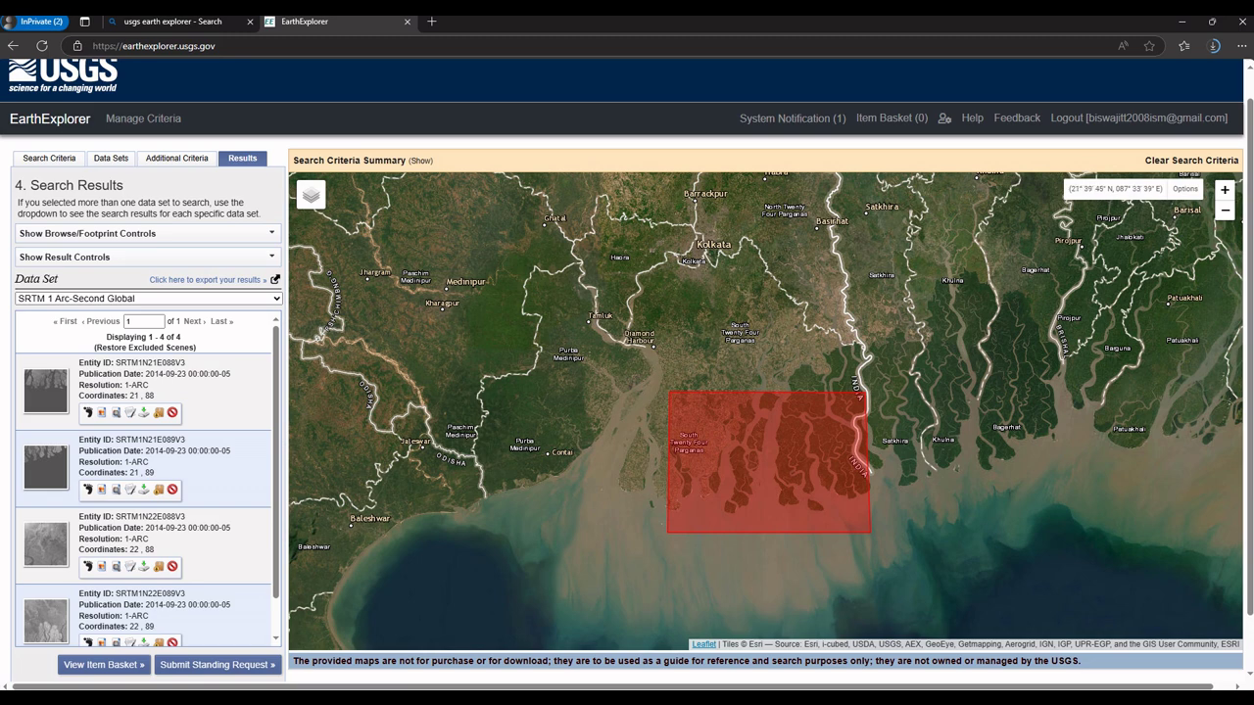
{"action": "left_click", "coordinate": [87, 413]}
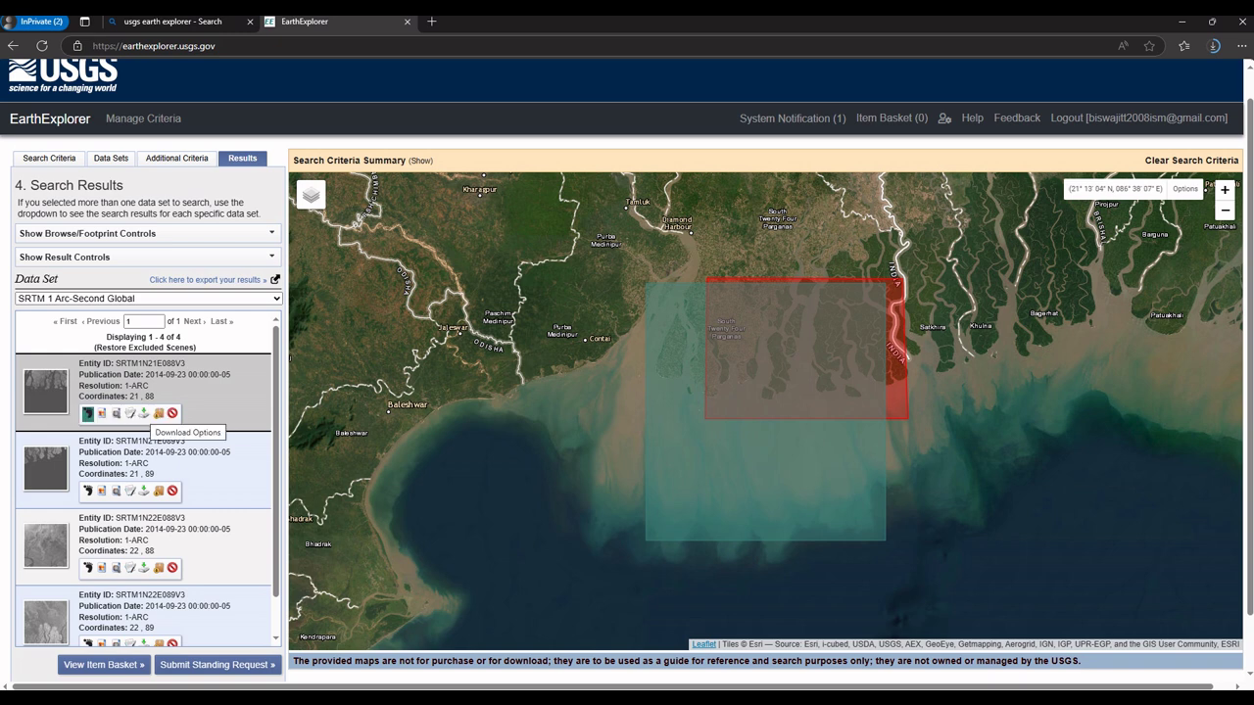
Step: Download the first SRTM tile as a GeoTIFF 1 Arc-second file
{"action": "left_click", "coordinate": [144, 414]}
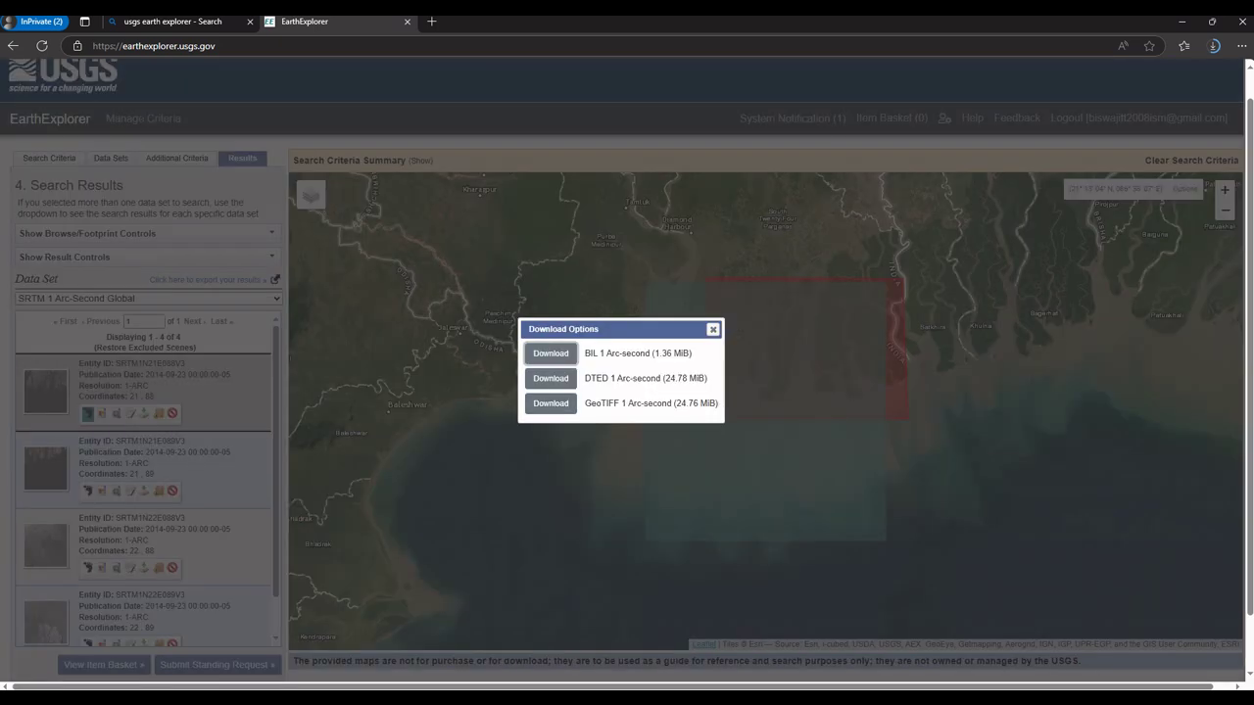
{"action": "left_click", "coordinate": [550, 404]}
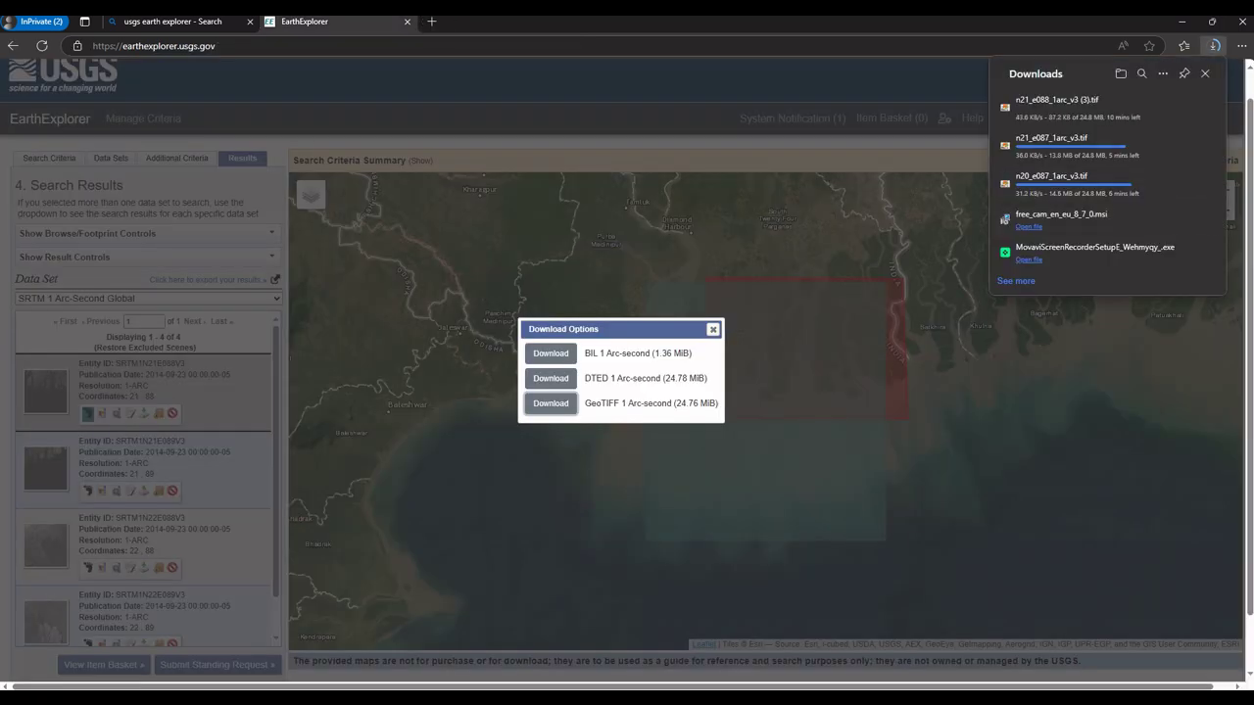
{"action": "left_click", "coordinate": [713, 329]}
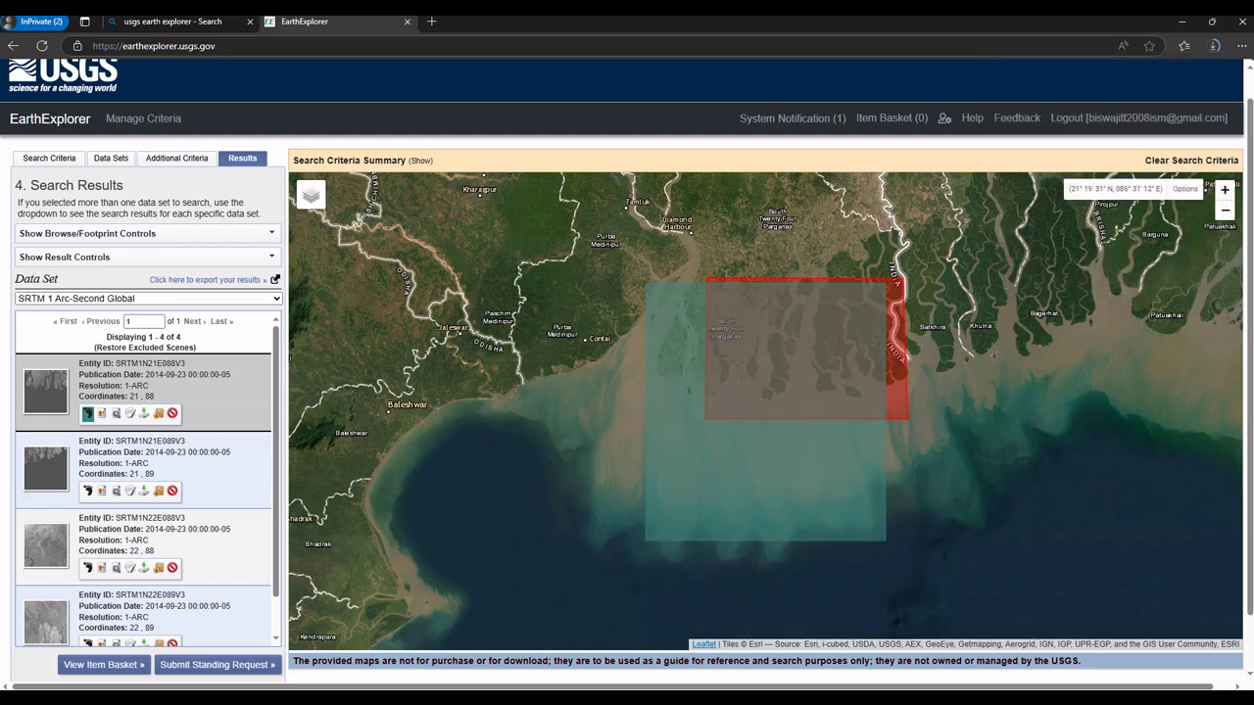
Step: Show the second tile's (21, 89) footprint and download SRTM1N21E089V3 as GeoTIFF
{"action": "left_click", "coordinate": [88, 491]}
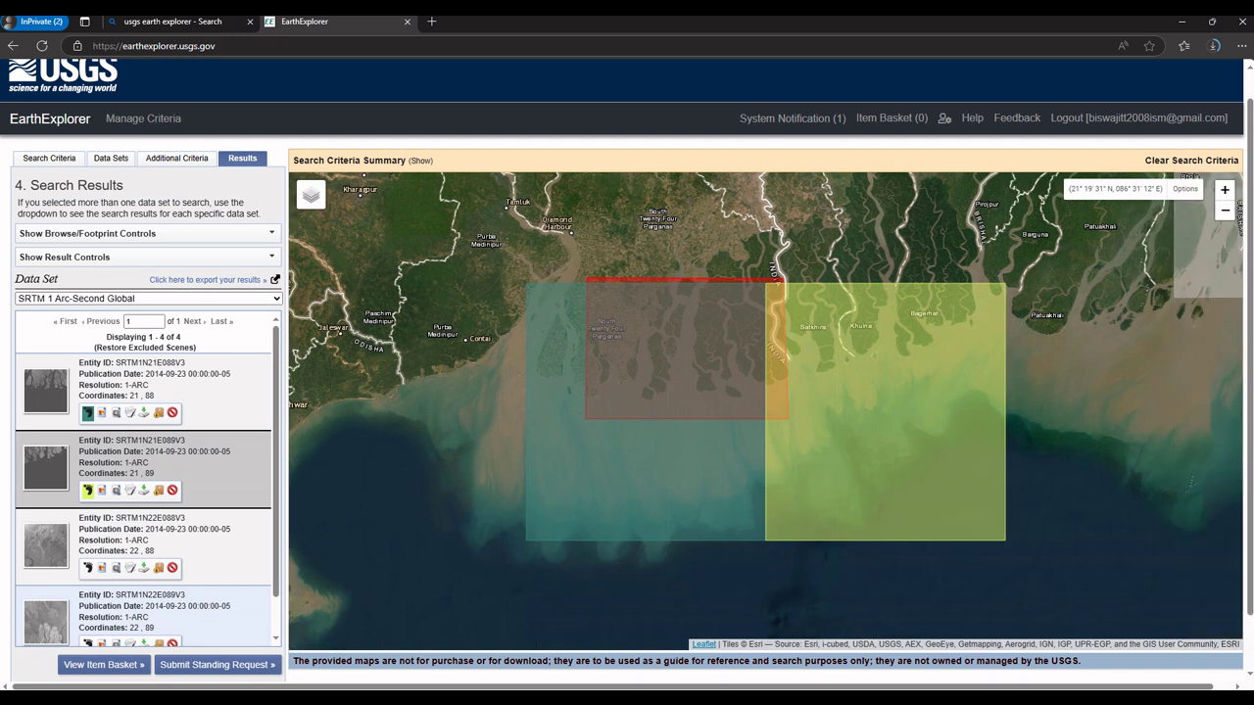
{"action": "left_click", "coordinate": [144, 491]}
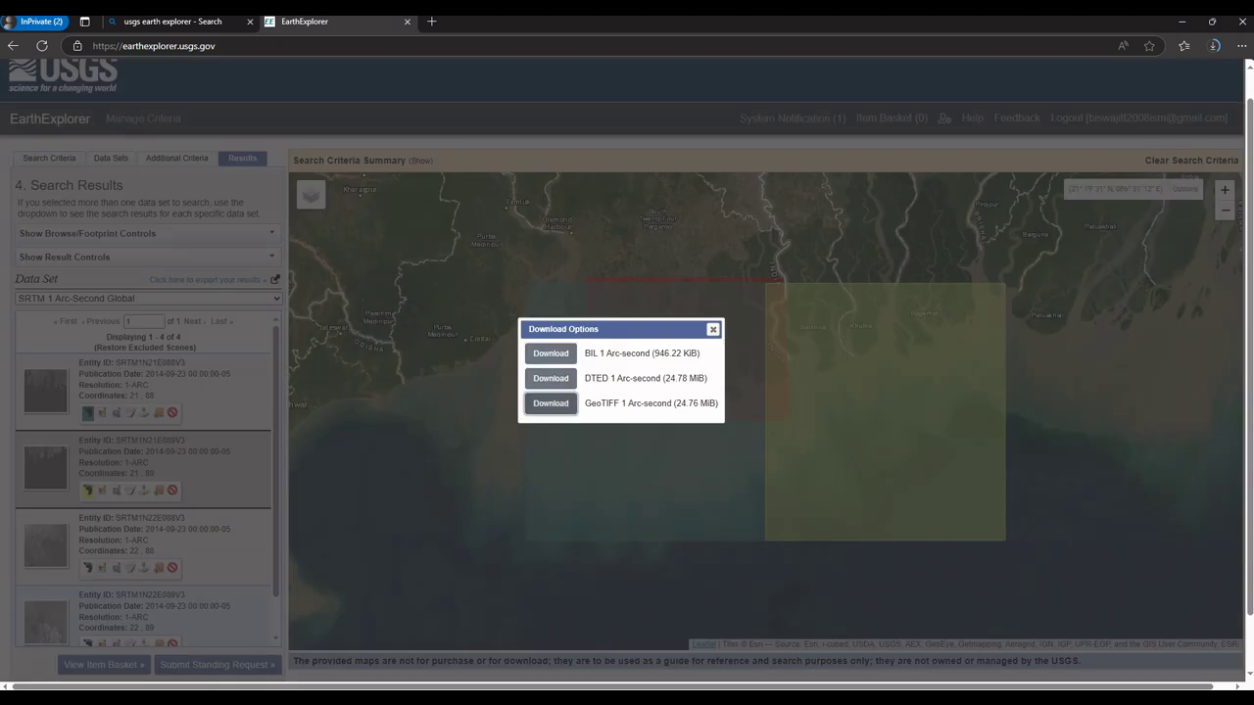
{"action": "left_click", "coordinate": [550, 404]}
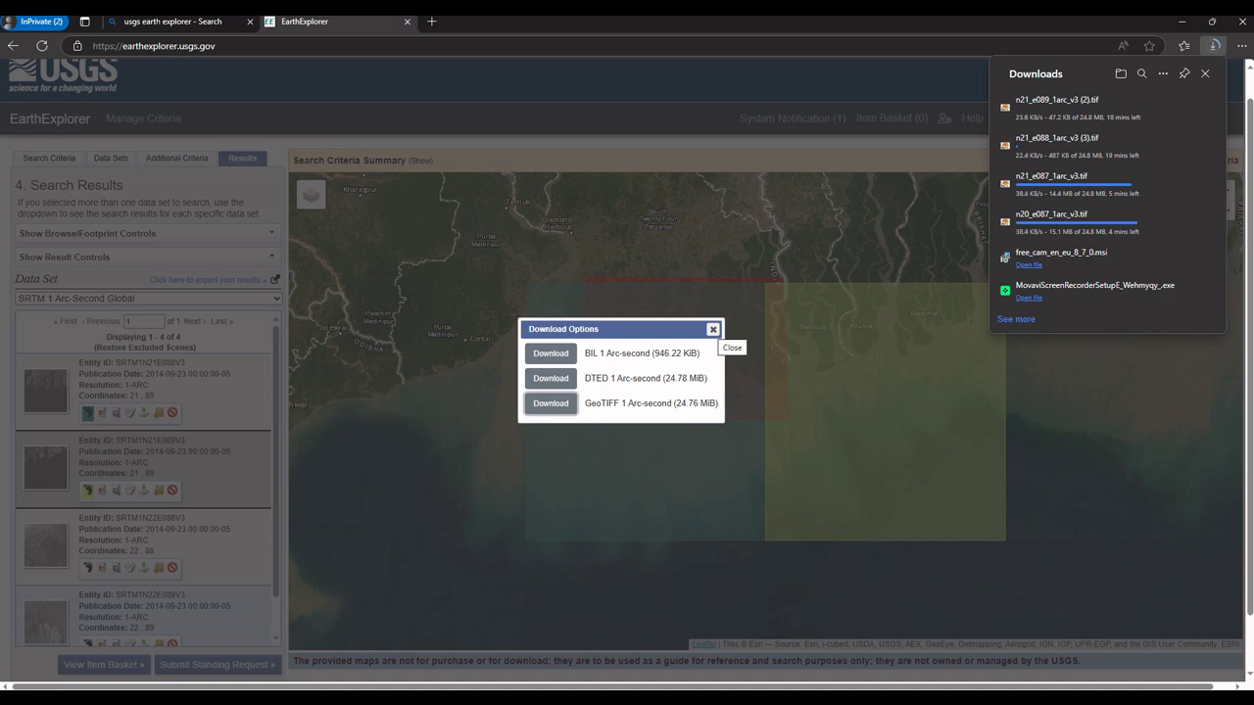
{"action": "left_click", "coordinate": [713, 329]}
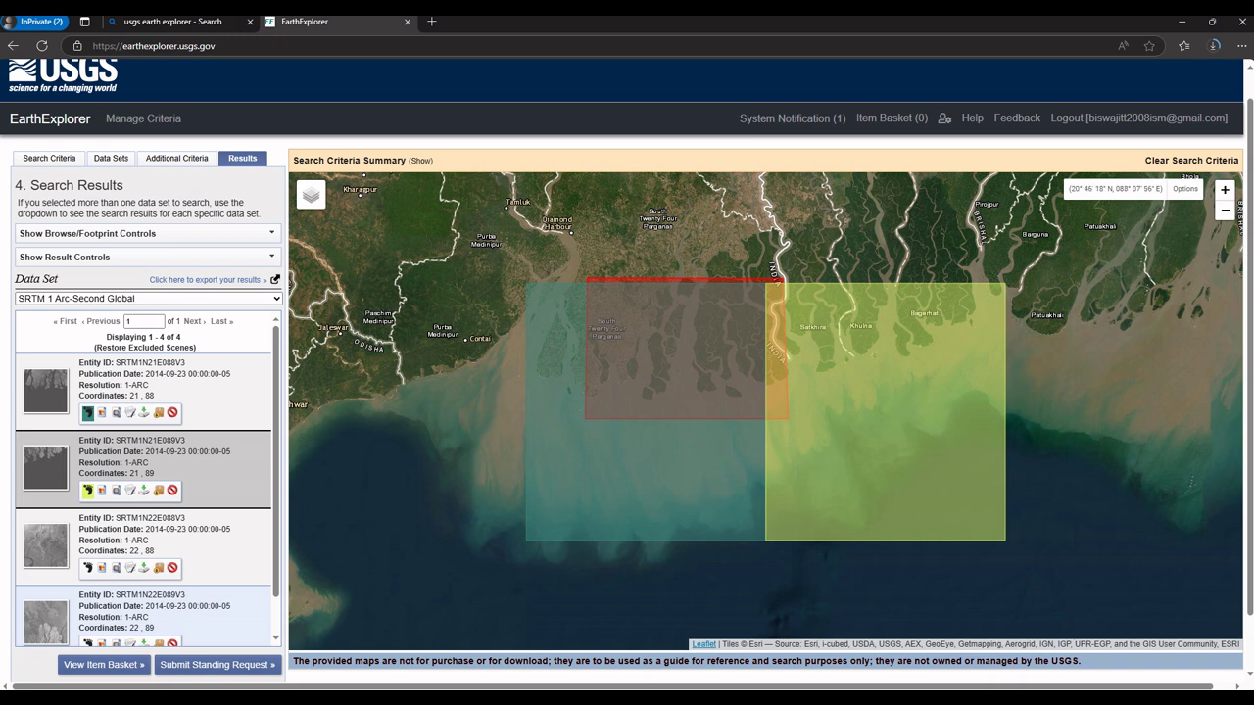
Step: Launch QGIS Desktop 3.16.0 by searching 'qgis' from the Start menu
{"action": "key", "text": "super"}
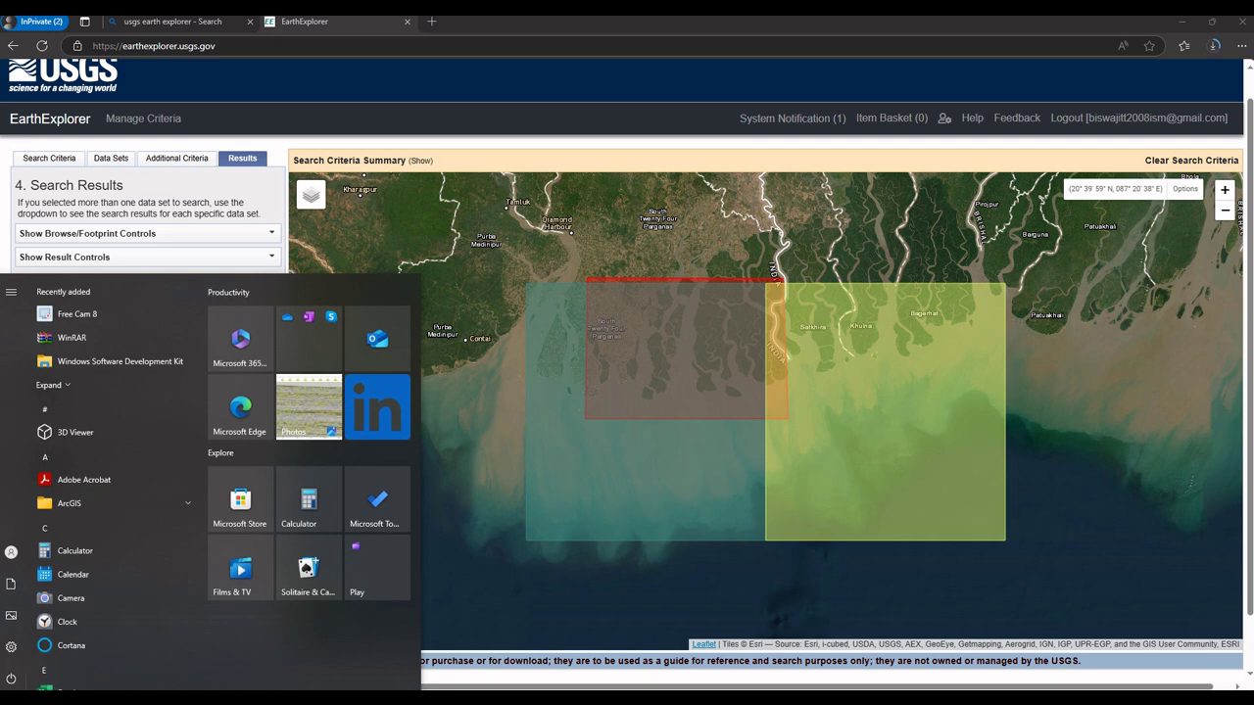
{"action": "type", "text": "qgis"}
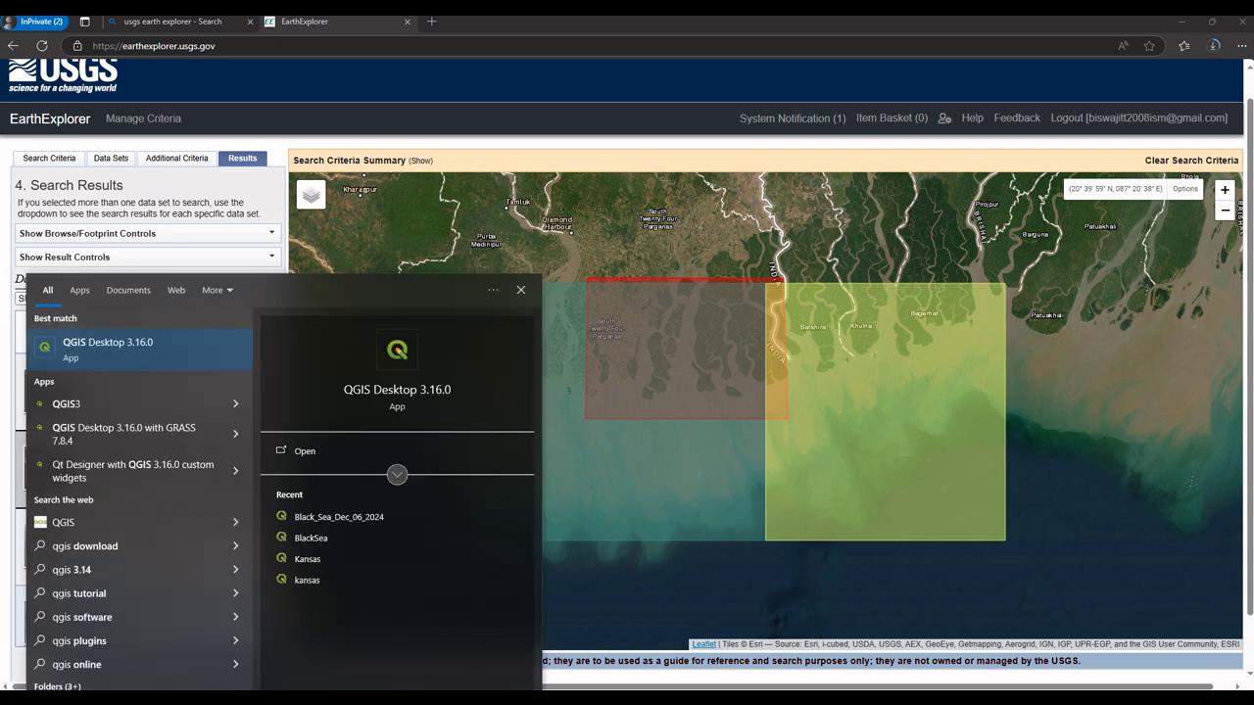
{"action": "key", "text": "Return"}
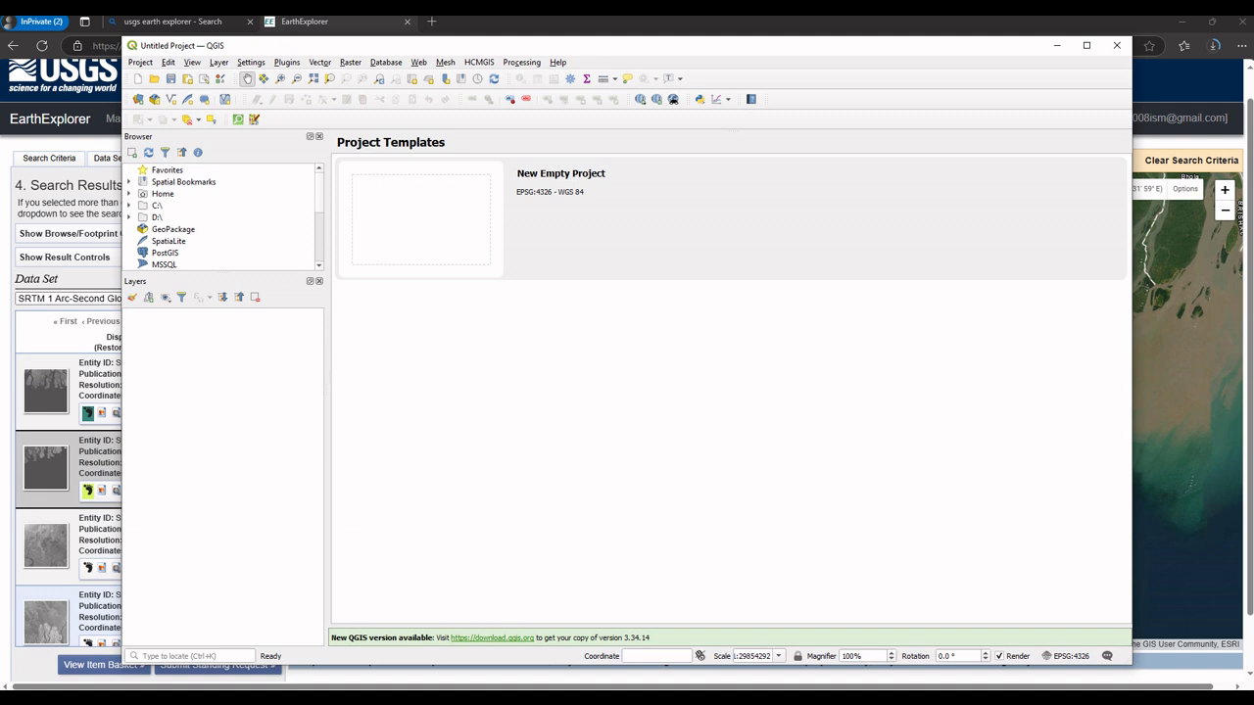
Step: Create a new empty project, maximise QGIS, and save it as Test_2.qgz in TEST
{"action": "double_click", "coordinate": [421, 221]}
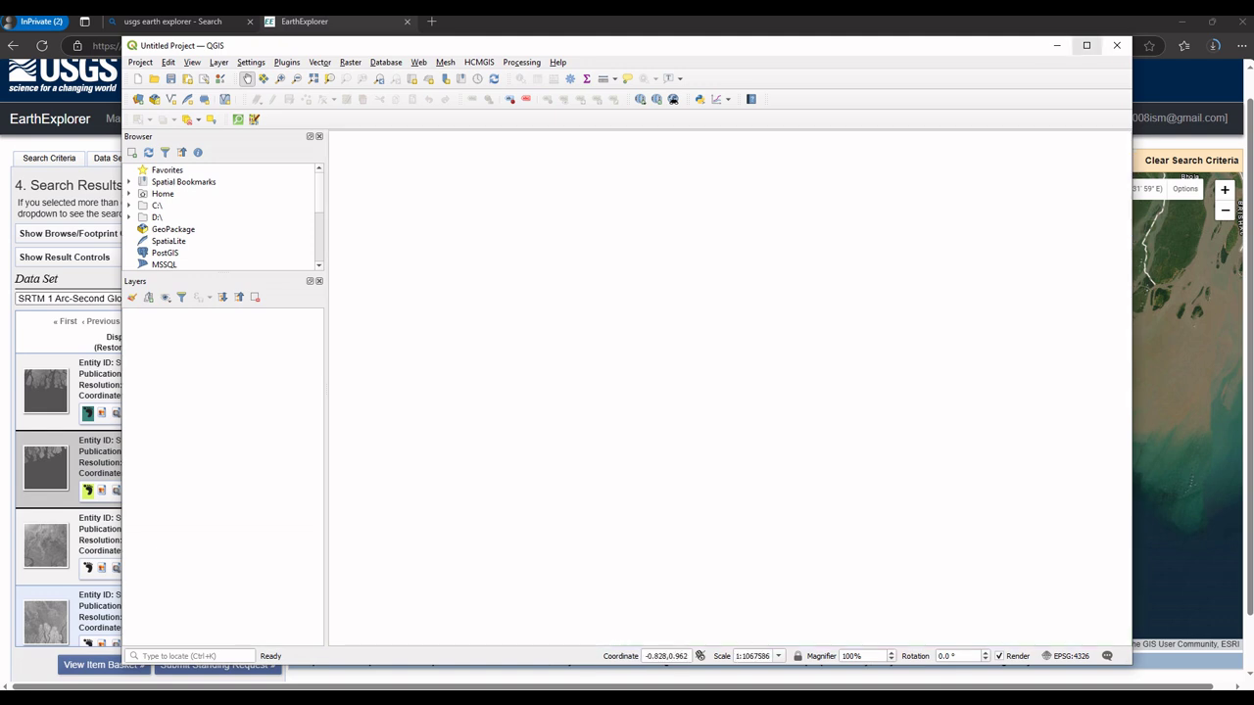
{"action": "left_click", "coordinate": [1086, 45]}
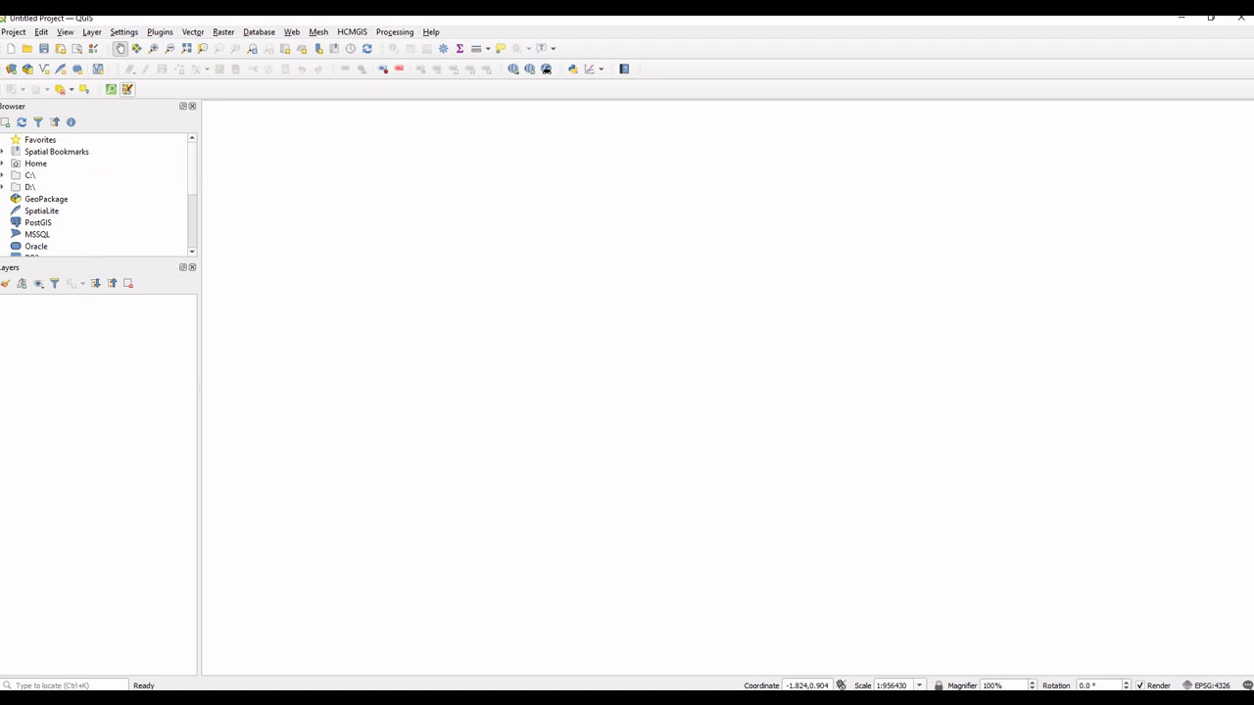
{"action": "key", "text": "alt+p"}
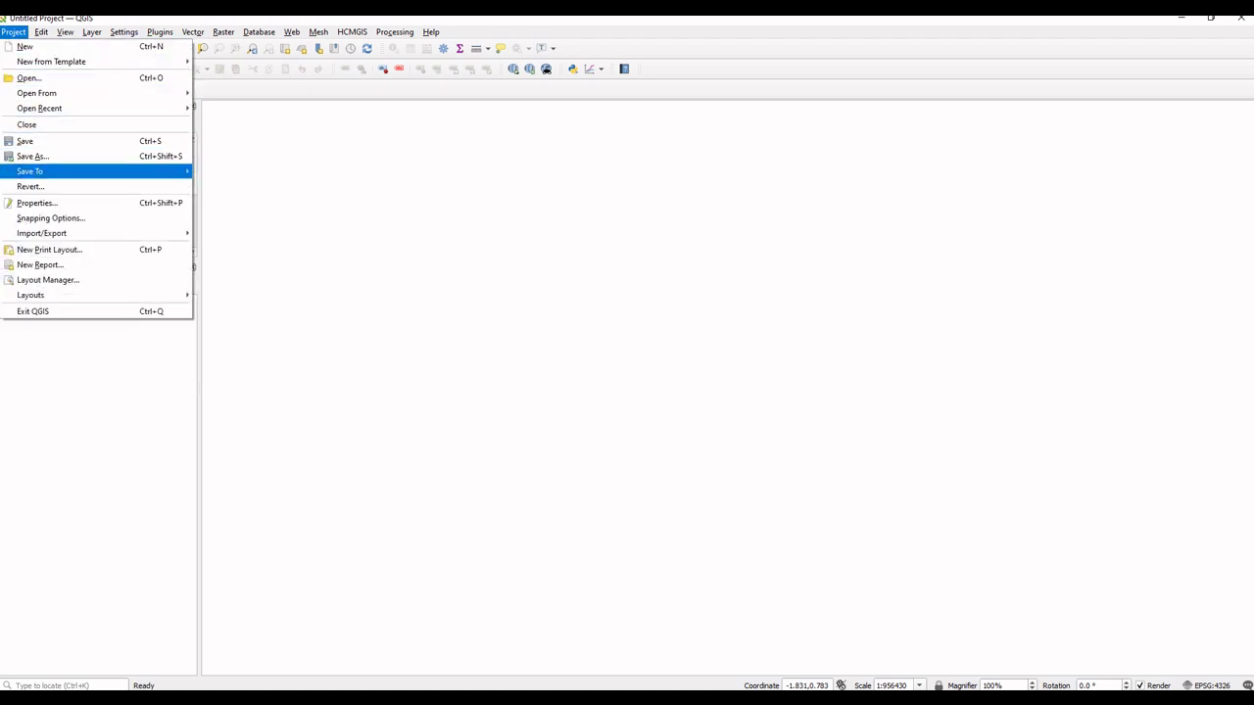
{"action": "key", "text": "Return"}
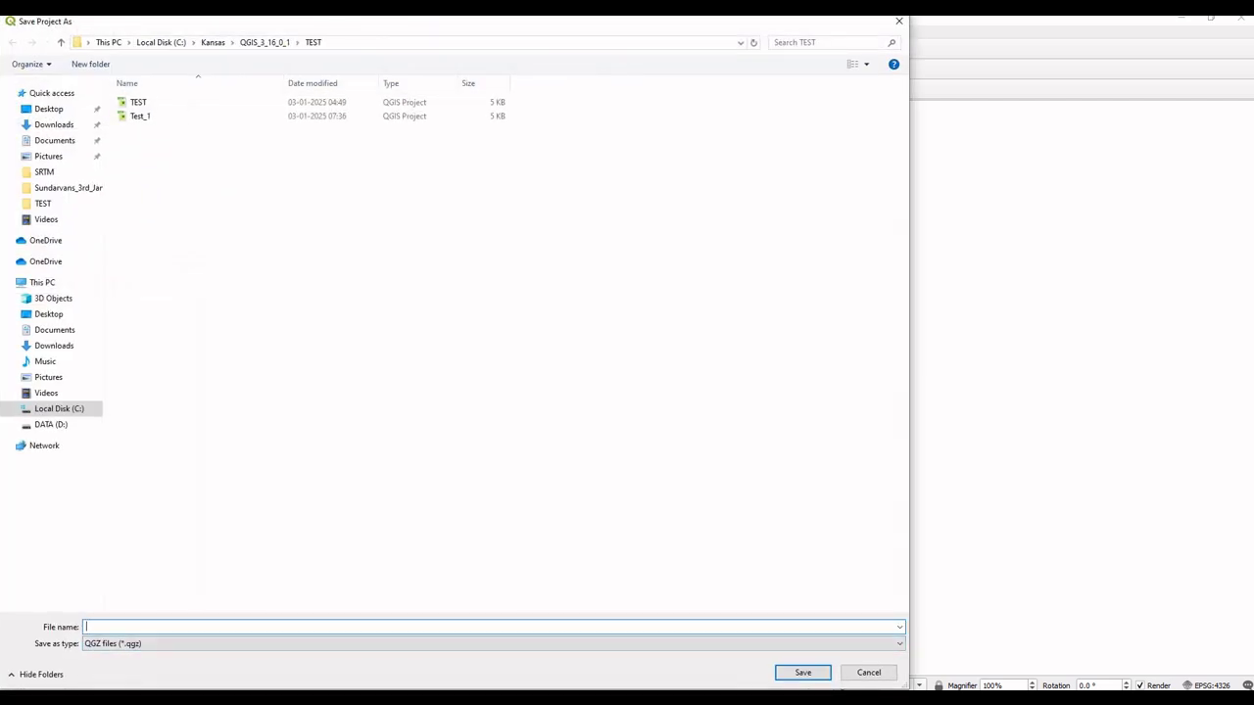
{"action": "type", "text": "Test"}
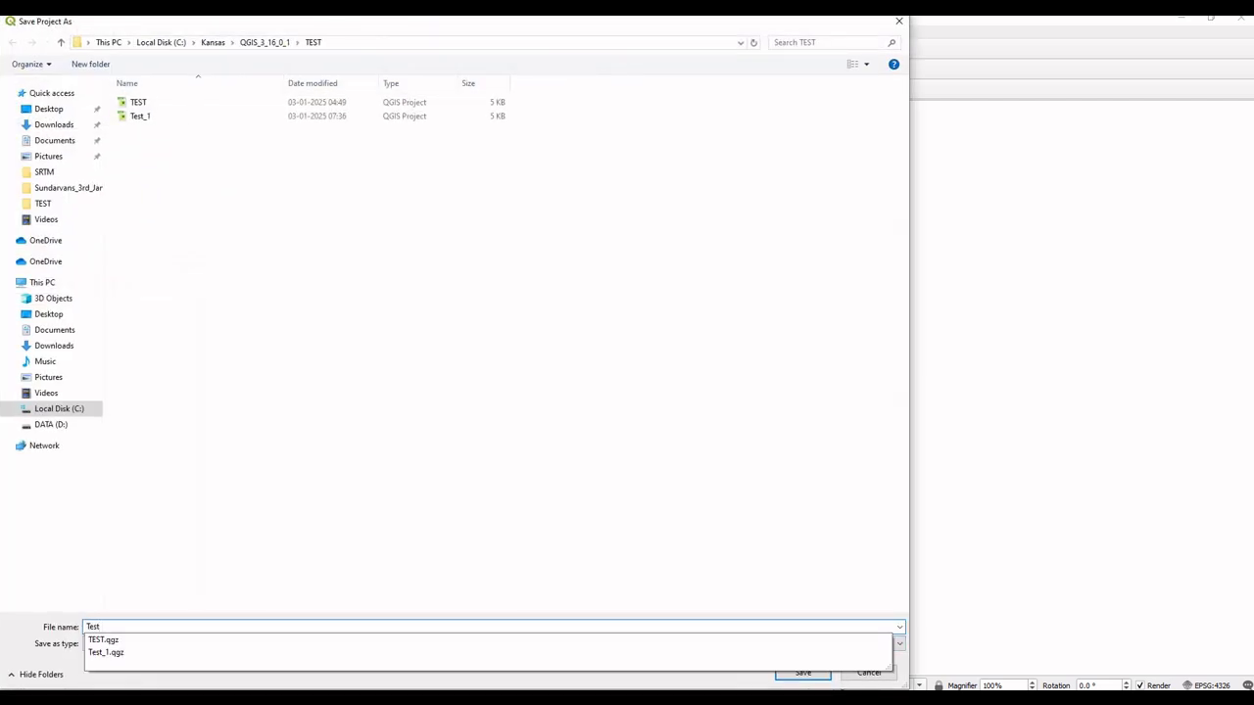
{"action": "type", "text": "_2"}
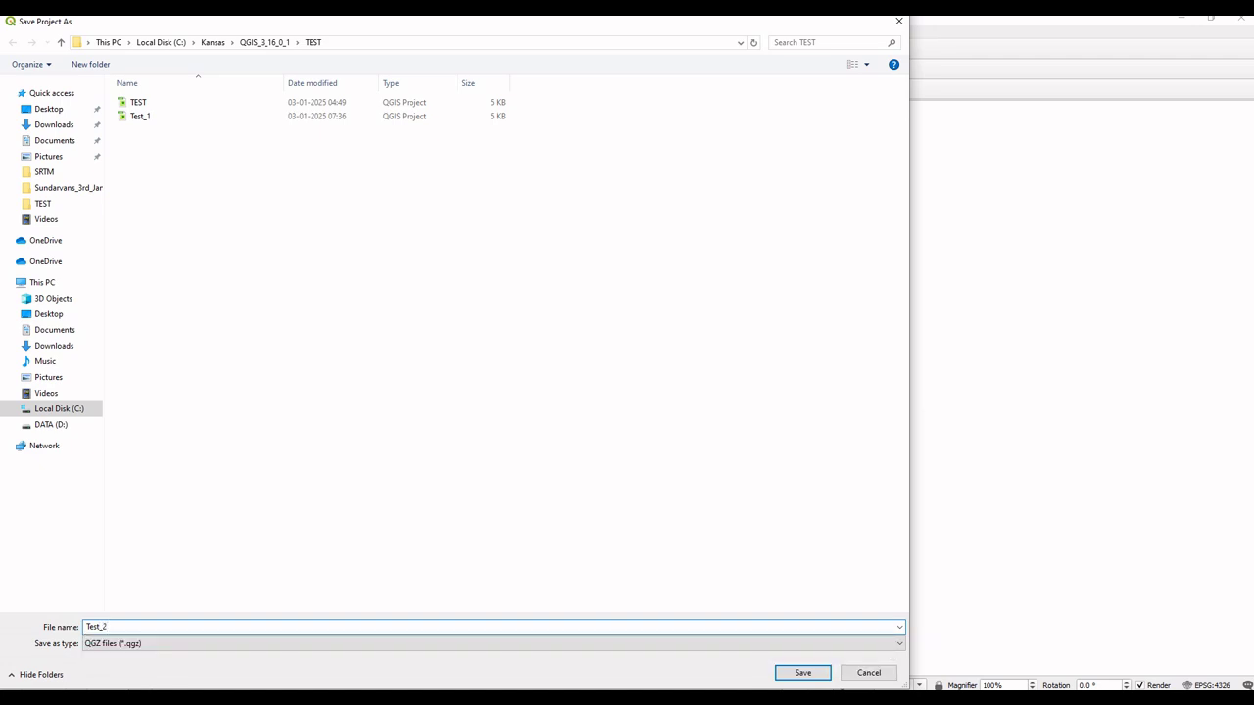
{"action": "key", "text": "Return"}
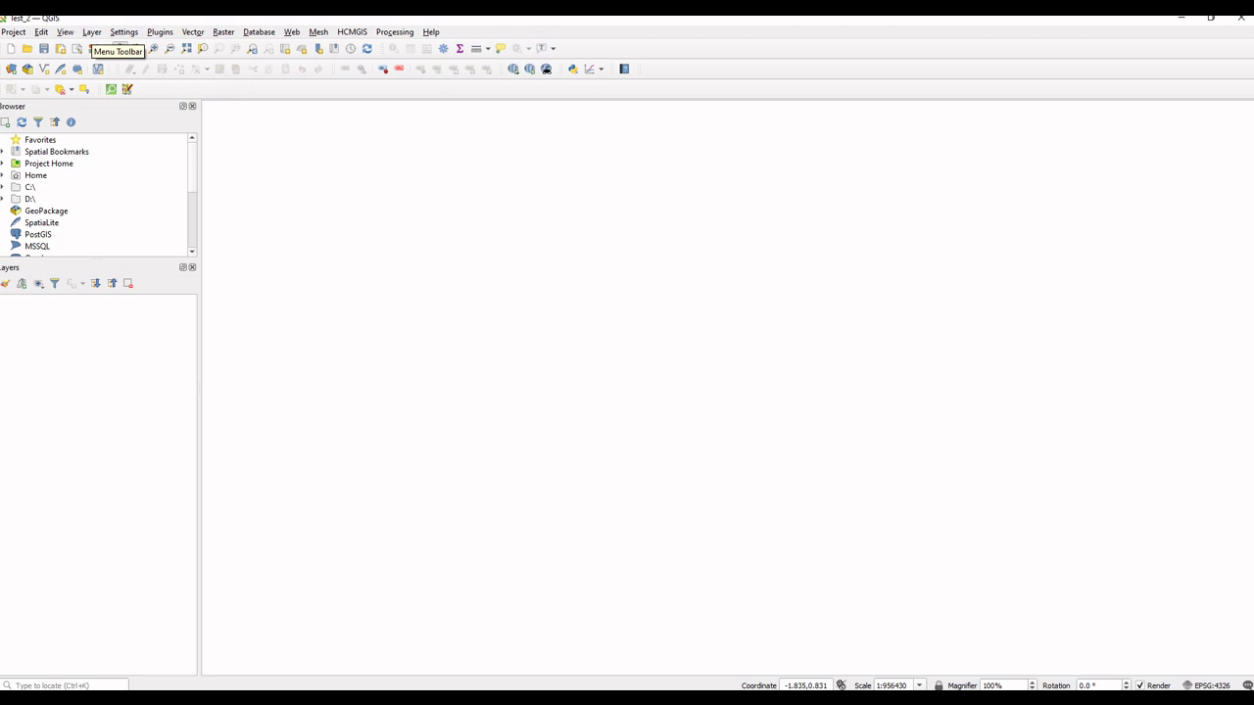
Step: Add output_SRTMGL1.tif to the project as a raster layer
{"action": "left_click", "coordinate": [92, 32]}
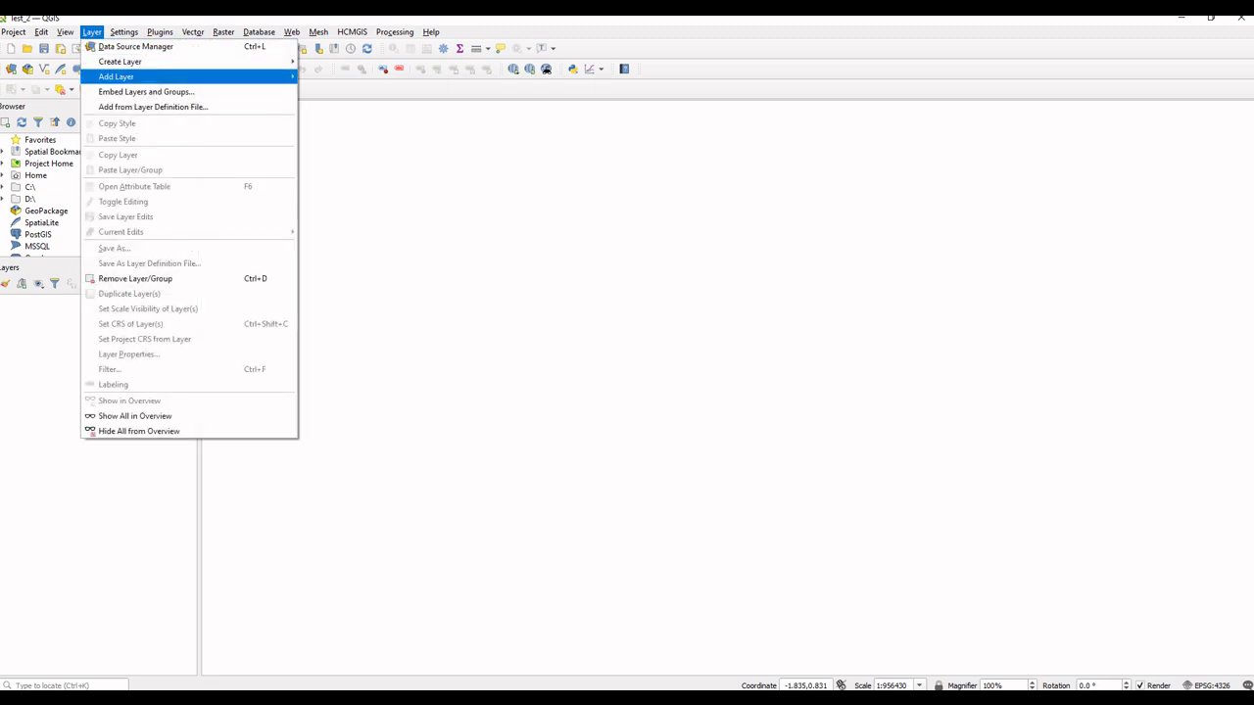
{"action": "mouse_move", "coordinate": [127, 77]}
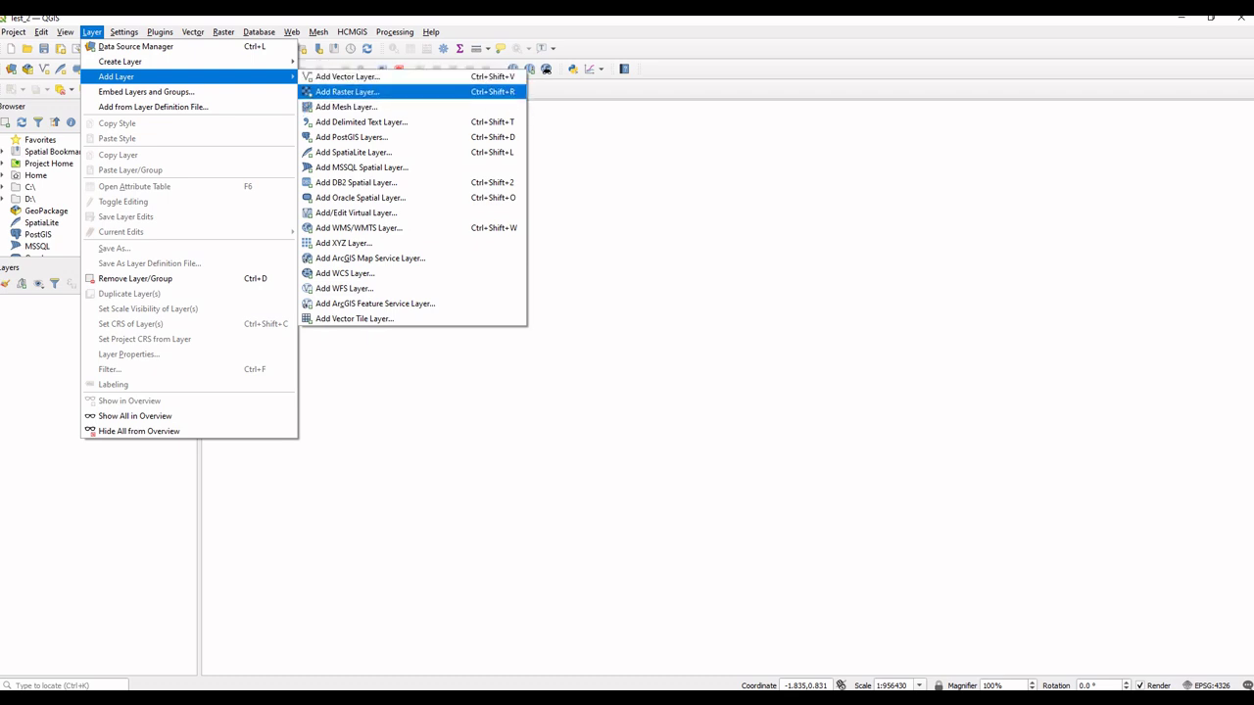
{"action": "key", "text": "Return"}
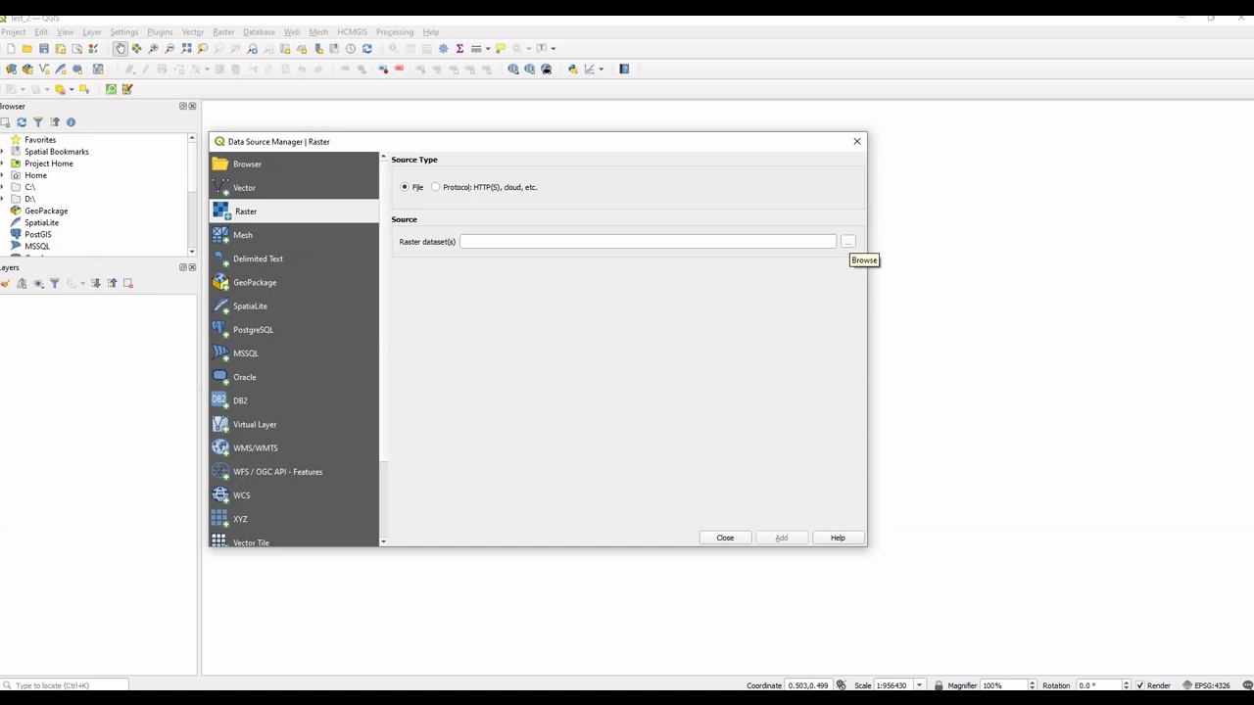
{"action": "left_click", "coordinate": [848, 241]}
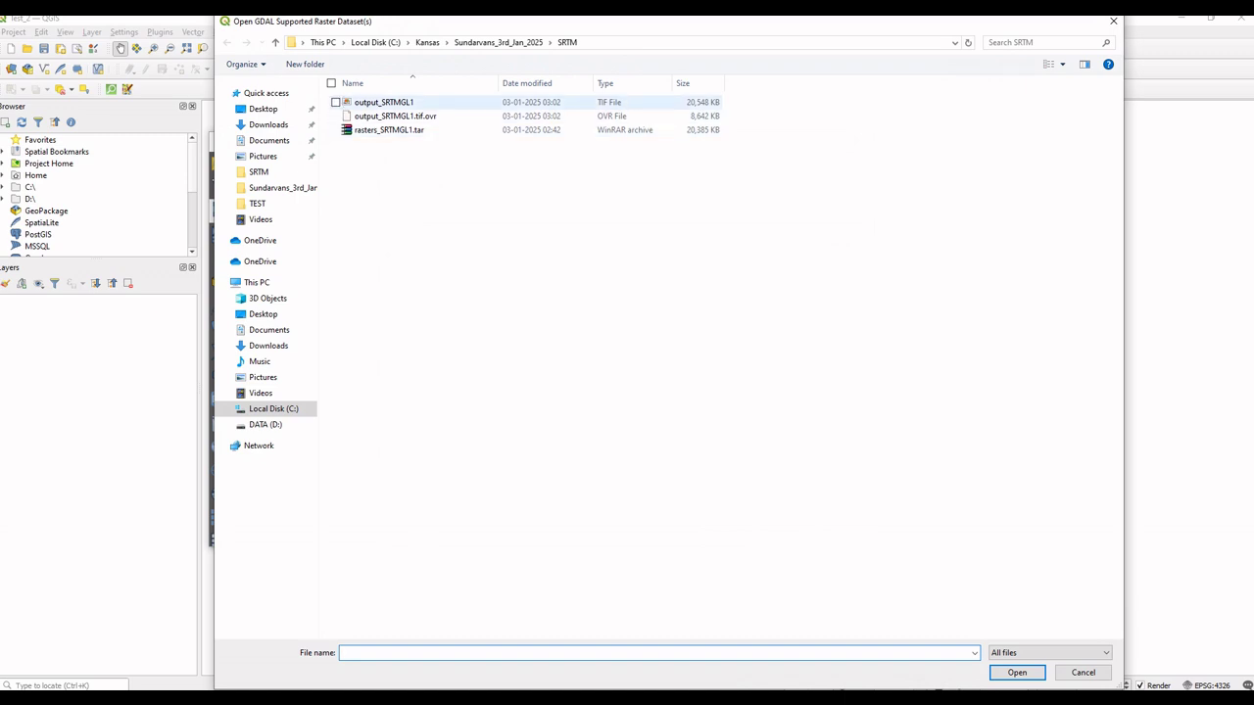
{"action": "left_click", "coordinate": [384, 102]}
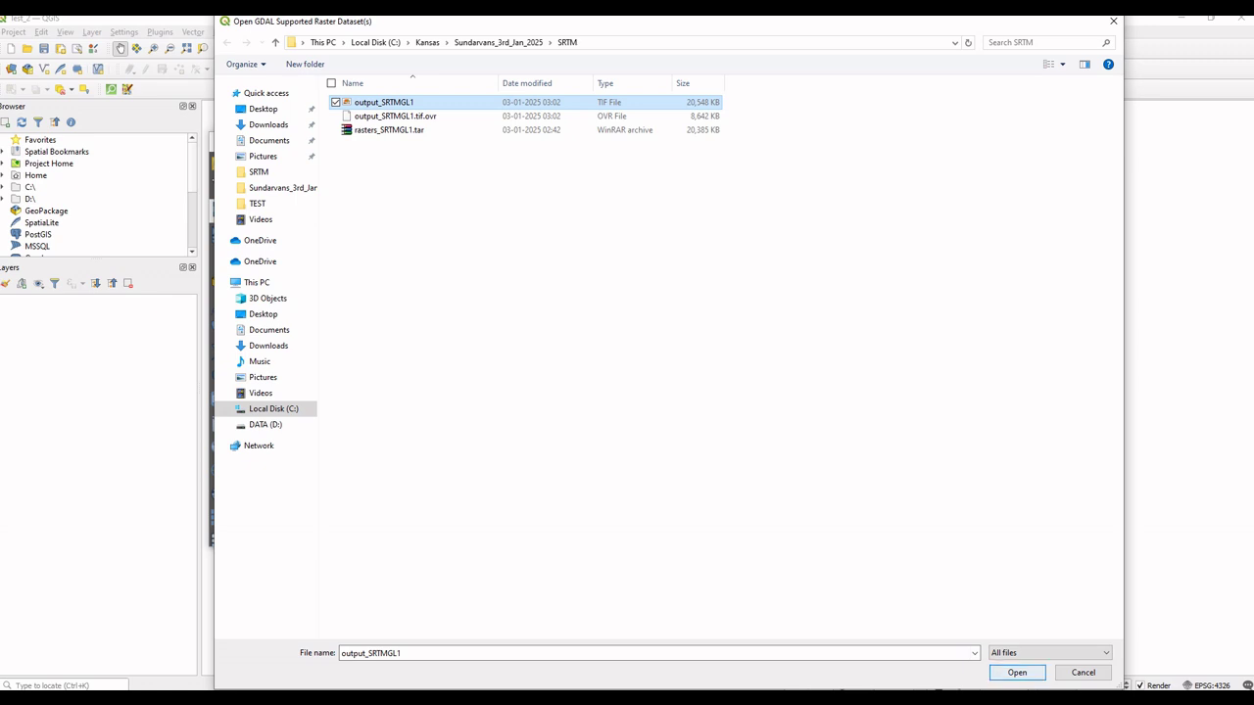
{"action": "key", "text": "Return"}
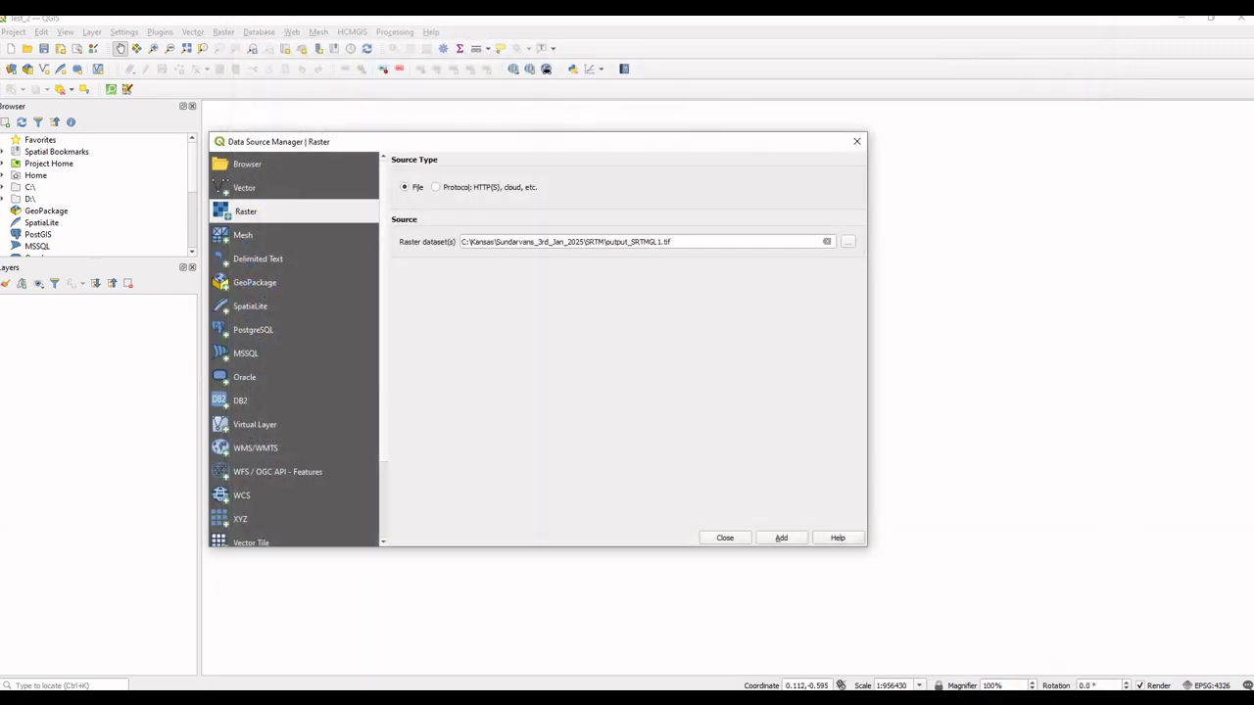
{"action": "key", "text": "Return"}
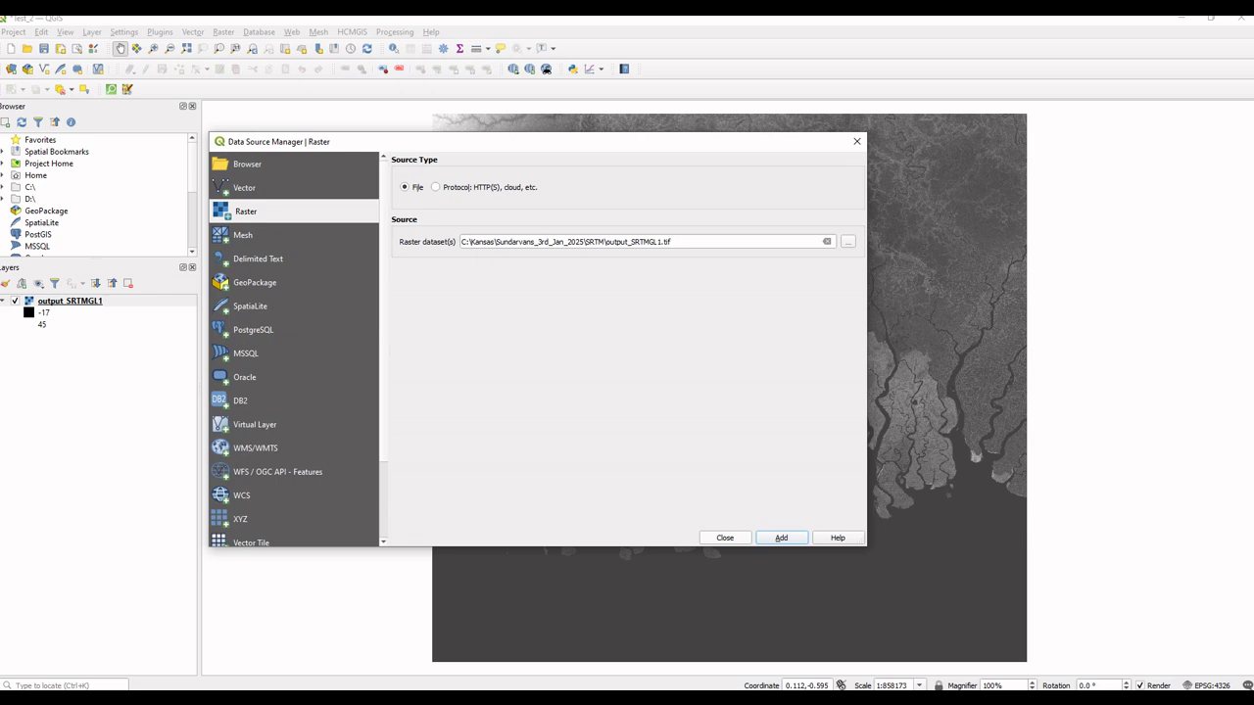
{"action": "key", "text": "Escape"}
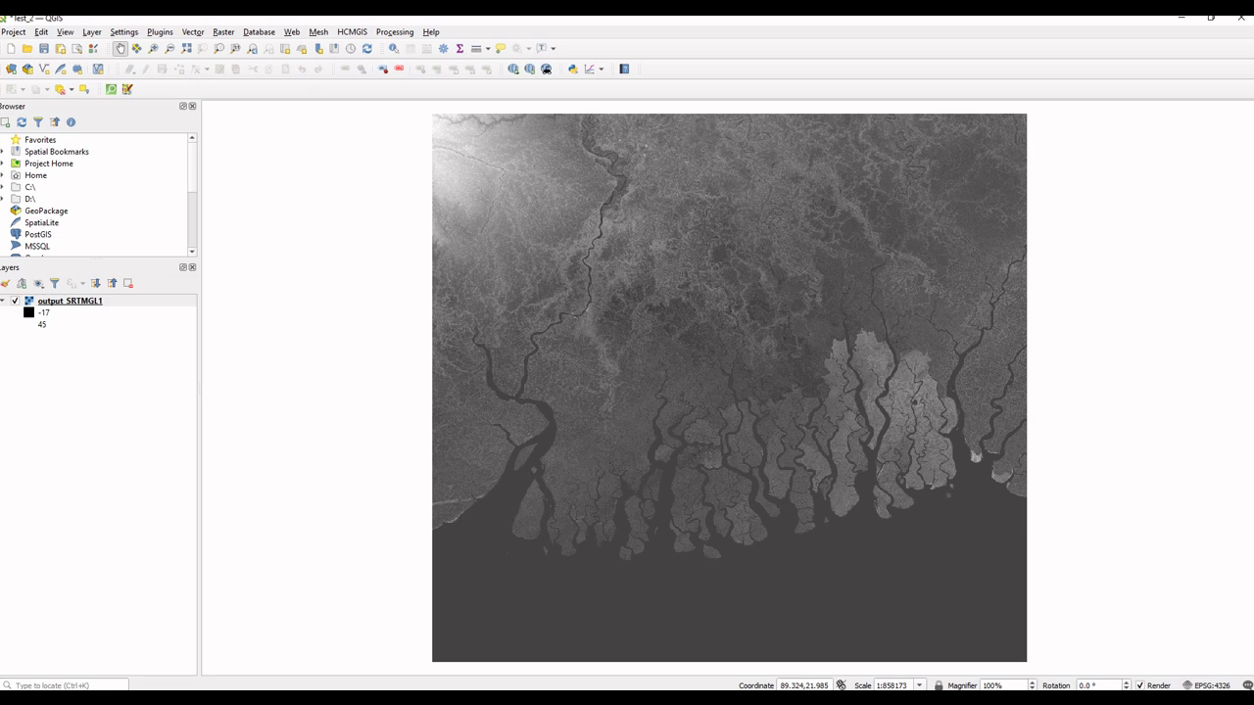
{"action": "left_click_drag", "start_coordinate": [730, 392], "coordinate": [685, 381]}
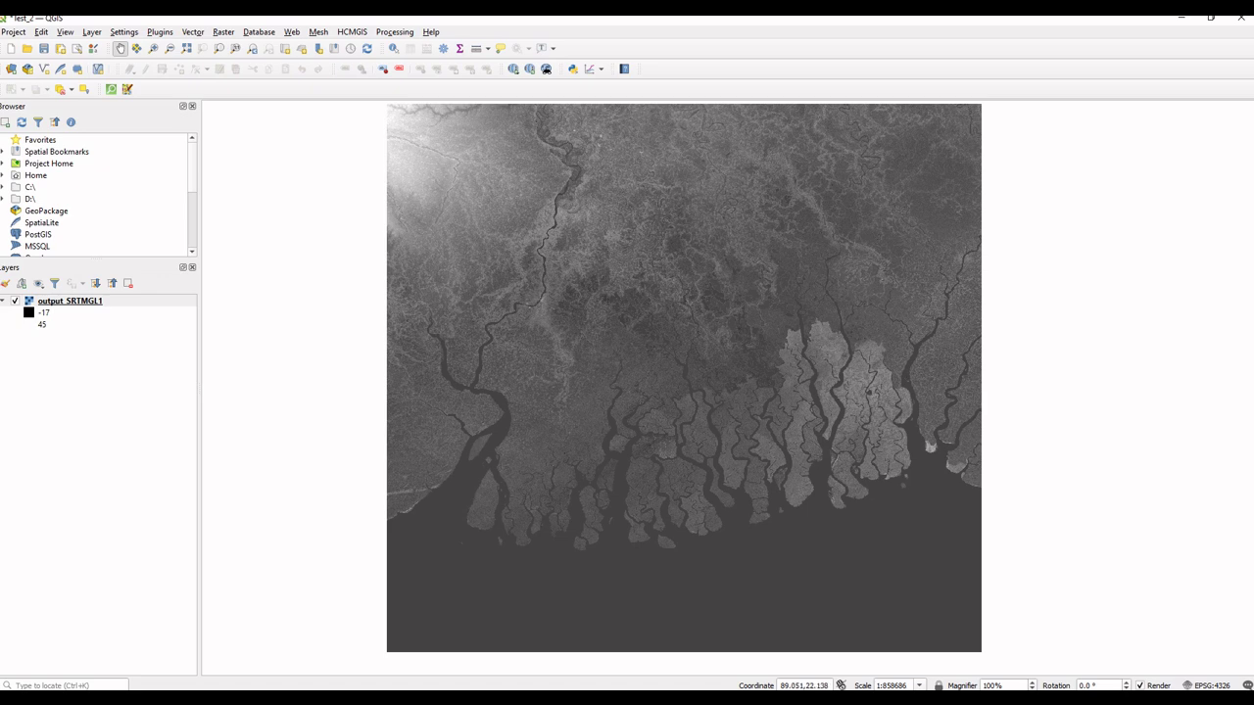
{"action": "left_click_drag", "start_coordinate": [577, 271], "coordinate": [576, 278]}
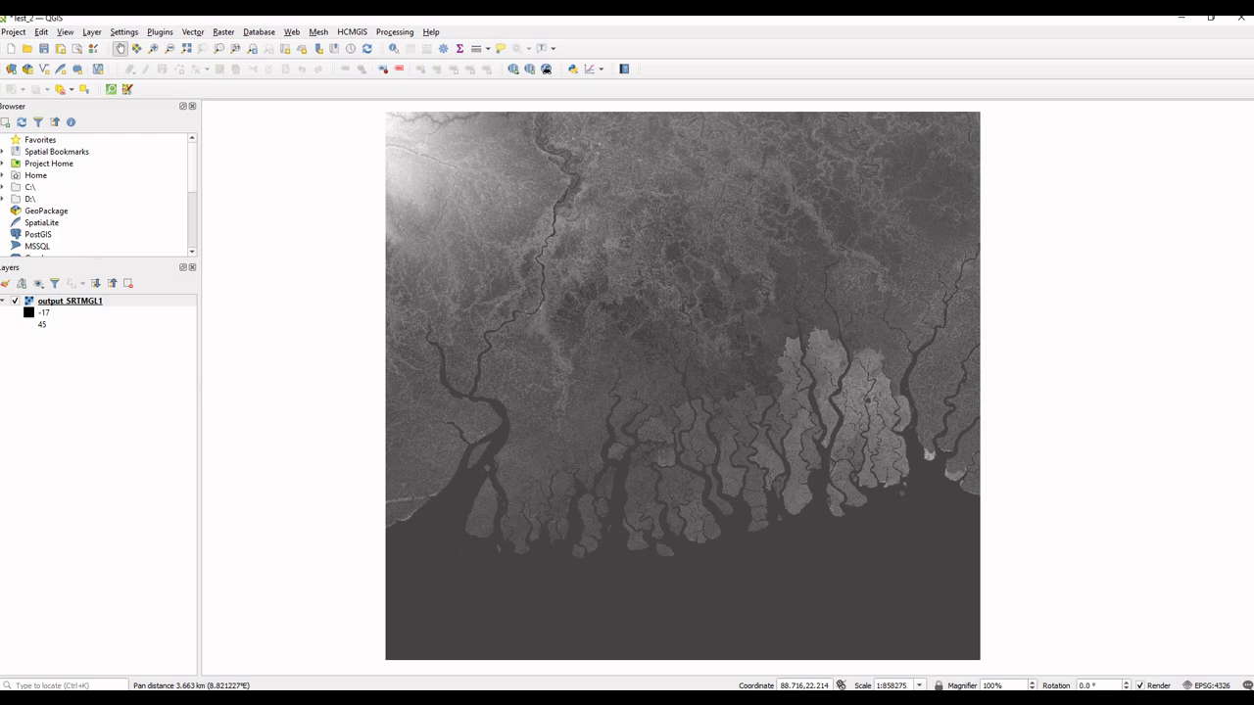